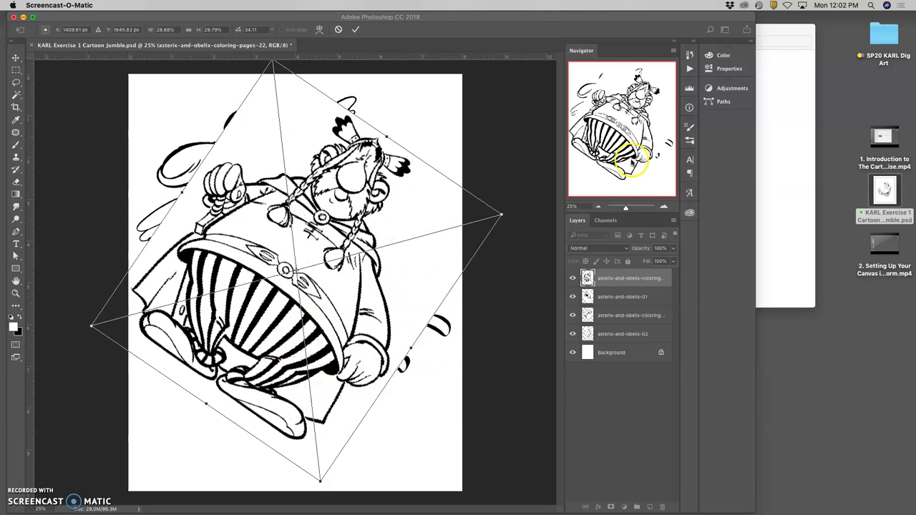
# - Free-transform the top Obelix layer: shrink it slightly, shift it right and down, and stretch it taller
pyautogui.click(503, 214)
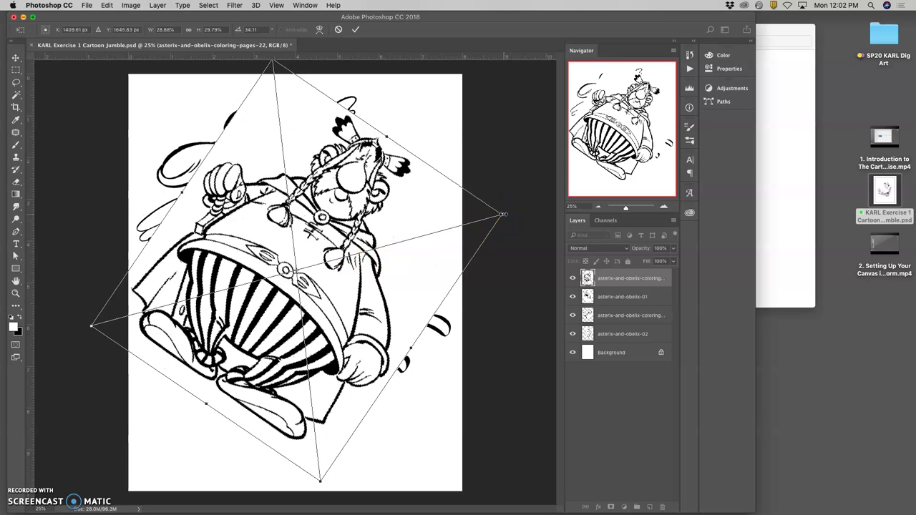
pyautogui.click(778, 176)
pyautogui.click(465, 167)
pyautogui.moveTo(504, 216); pyautogui.dragTo(473, 233)
pyautogui.moveTo(351, 249); pyautogui.dragTo(365, 251)
pyautogui.moveTo(375, 163); pyautogui.dragTo(391, 141)
# - Warp the drawing's belly, beard and right arm, then flip it horizontally
pyautogui.rightClick(352, 229)
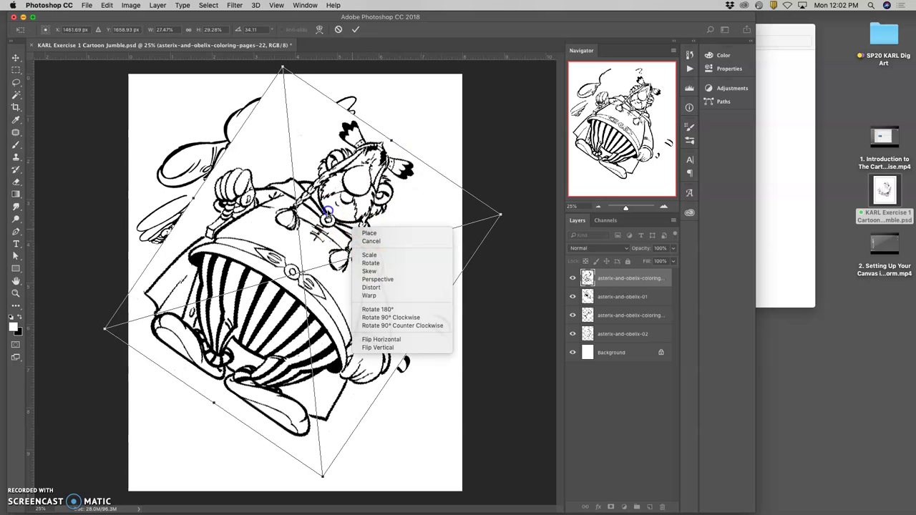
pyautogui.rightClick(335, 215)
pyautogui.click(352, 281)
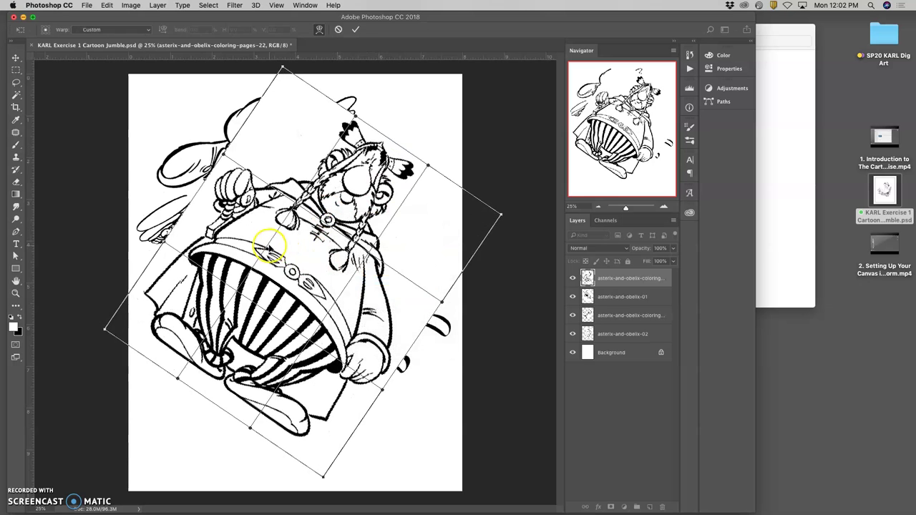
pyautogui.moveTo(267, 251); pyautogui.dragTo(290, 243)
pyautogui.moveTo(349, 274); pyautogui.dragTo(345, 284)
pyautogui.moveTo(370, 334); pyautogui.dragTo(388, 332)
pyautogui.rightClick(313, 247)
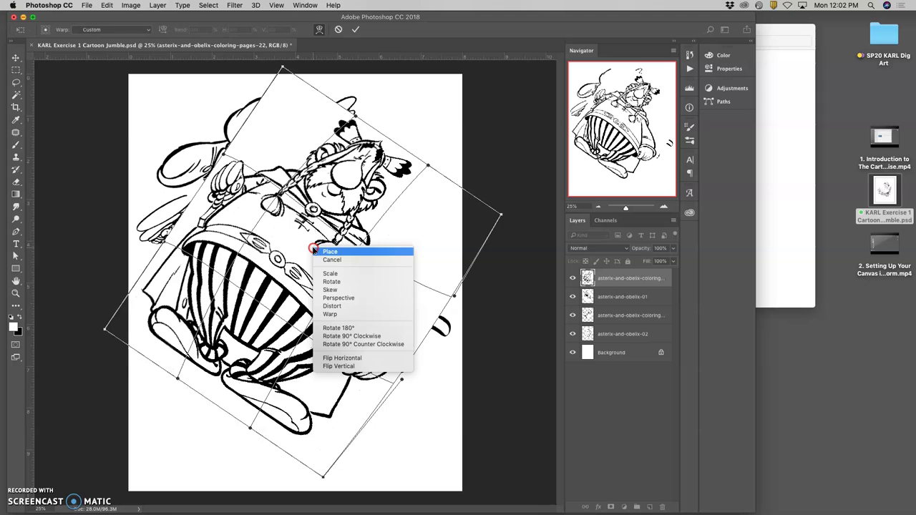
pyautogui.click(354, 358)
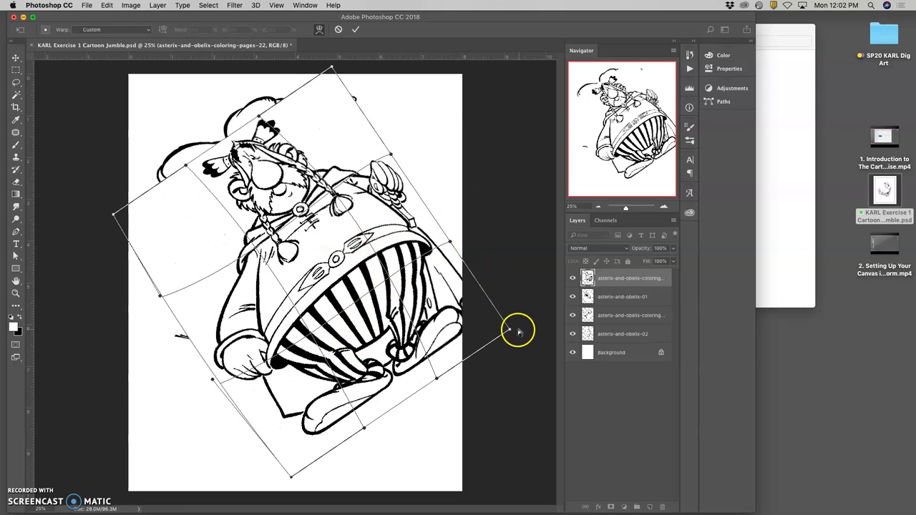
# - Rotate the drawing about 35° by raising its left corner and move it up slightly
pyautogui.rightClick(140, 222)
pyautogui.click(154, 248)
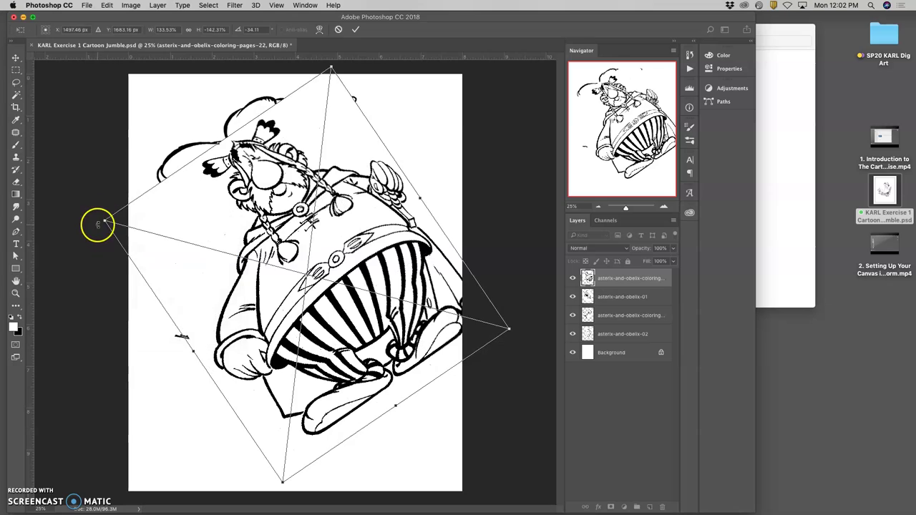
pyautogui.moveTo(105, 216)
pyautogui.mouseDown()
pyautogui.moveTo(135, 160)
pyautogui.moveTo(296, 172)
pyautogui.mouseUp()
pyautogui.moveTo(326, 252); pyautogui.dragTo(321, 234)
# - Commit the transform and set the top coloring layer's blend mode to Multiply
pyautogui.press('Return')
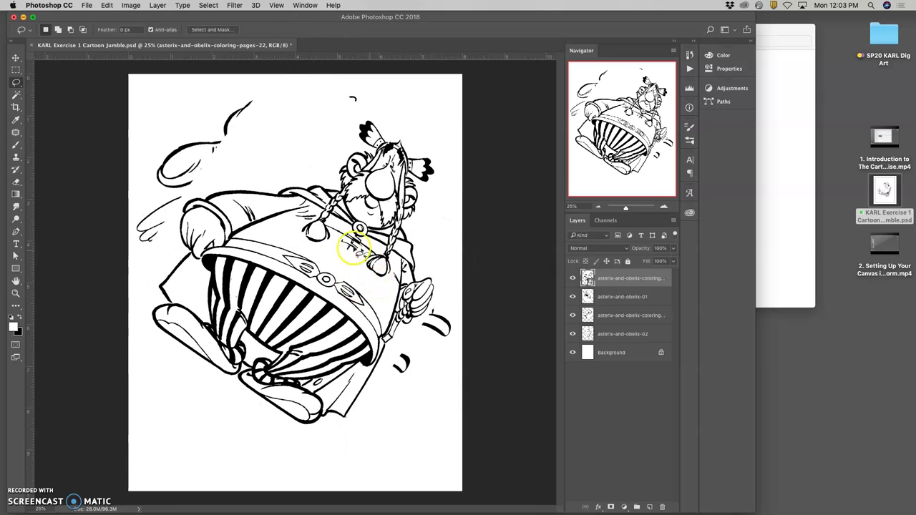
pyautogui.click(616, 248)
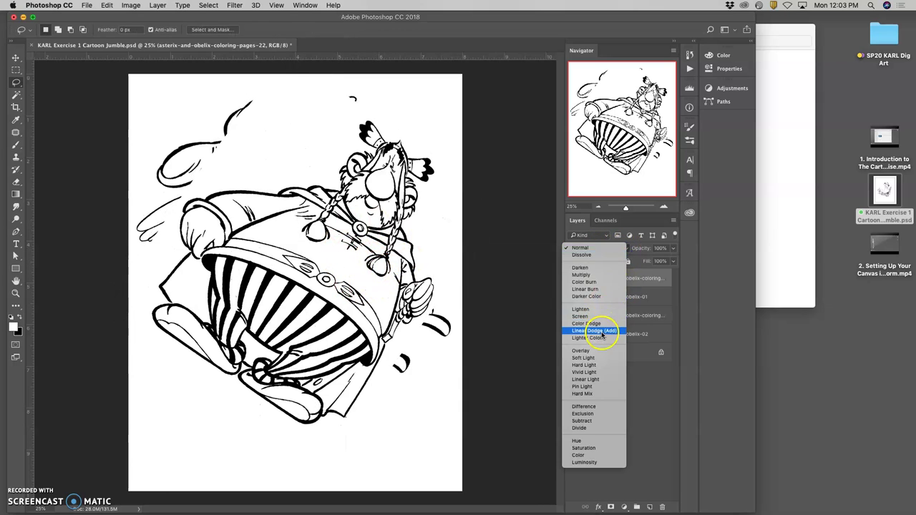
pyautogui.click(580, 275)
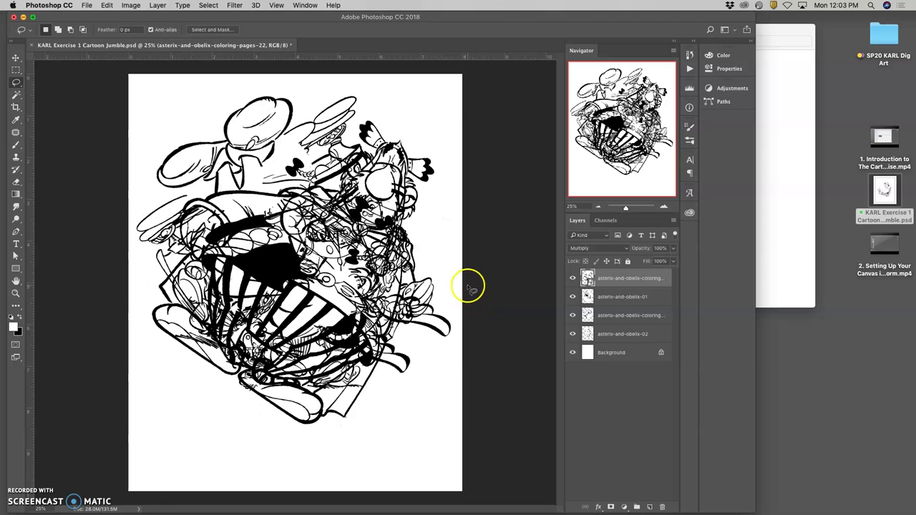
# - Stretch the top Obelix layer taller toward the upper right and wider to the right
pyautogui.press('super+t')
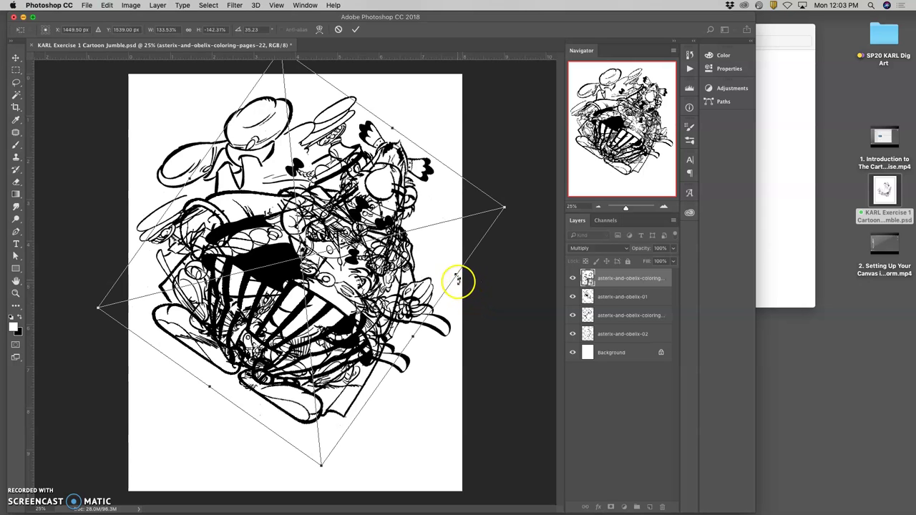
pyautogui.moveTo(392, 129); pyautogui.dragTo(405, 111)
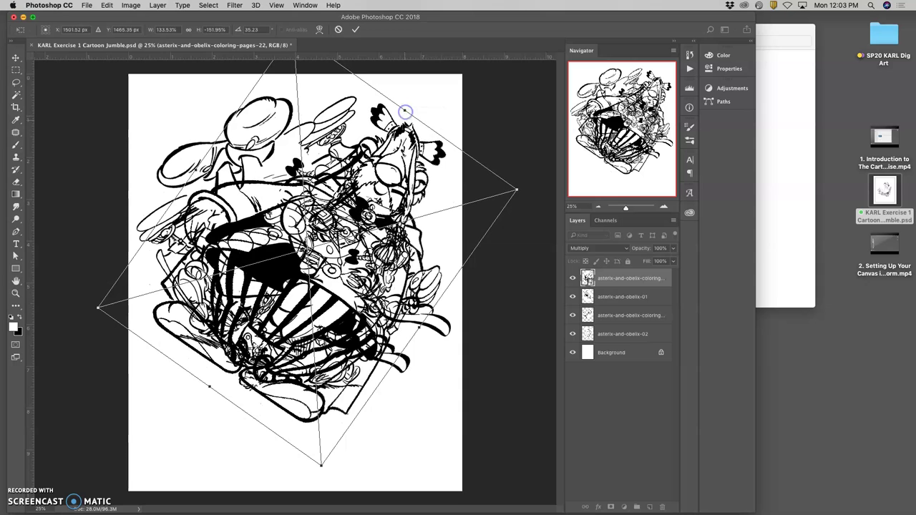
pyautogui.click(108, 5)
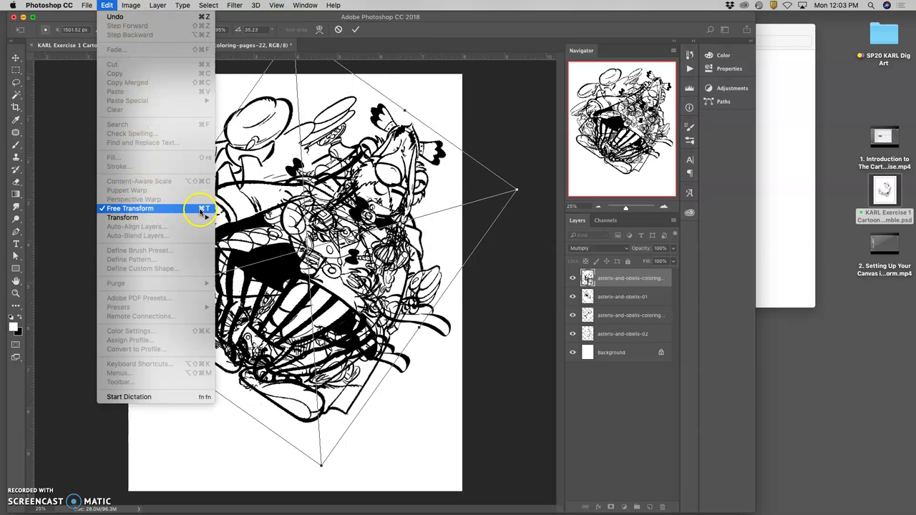
pyautogui.click(434, 96)
pyautogui.moveTo(518, 190); pyautogui.dragTo(510, 200)
pyautogui.click(286, 390)
# - Warp the lower part of the artwork downward, bend its lower-right area, and commit
pyautogui.rightClick(266, 376)
pyautogui.click(282, 442)
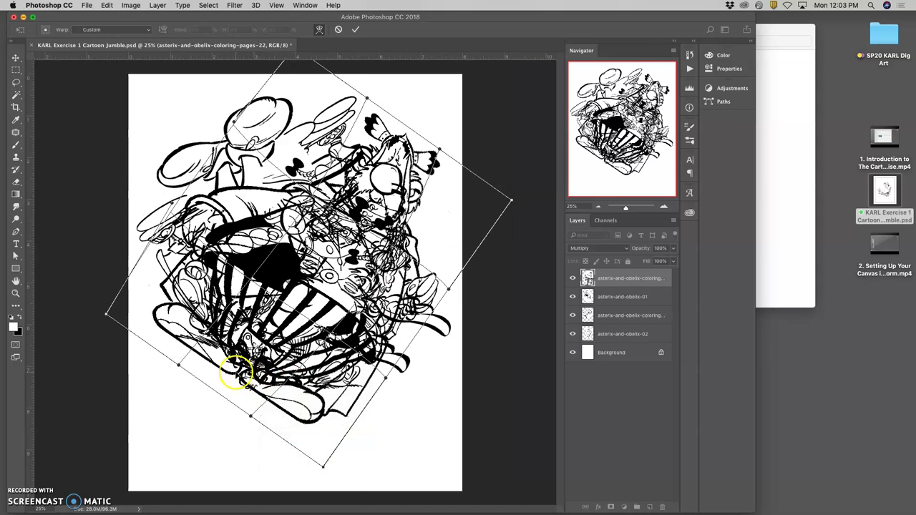
pyautogui.moveTo(236, 375); pyautogui.dragTo(235, 317)
pyautogui.moveTo(349, 369); pyautogui.dragTo(369, 386)
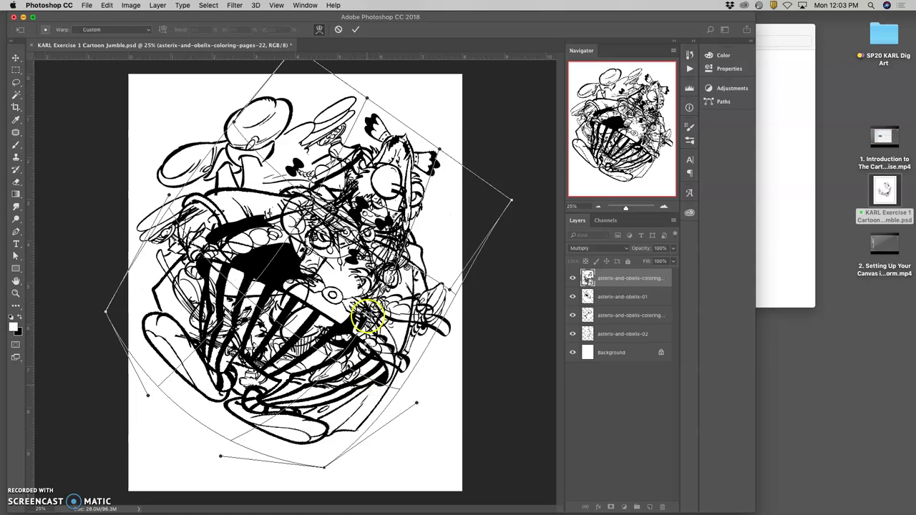
pyautogui.press('Return')
pyautogui.press('l')
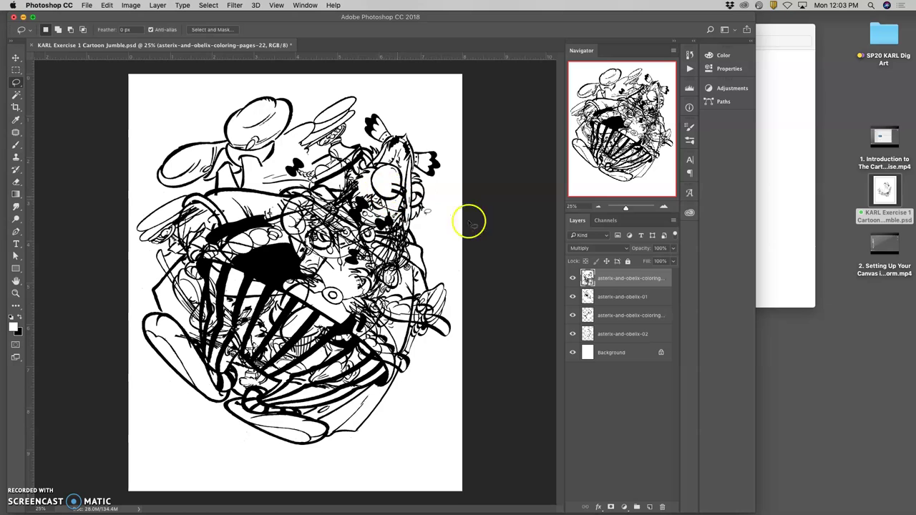
# - Rasterize the top layer and delete a lasso-selected part of the striped trousers
pyautogui.rightClick(624, 280)
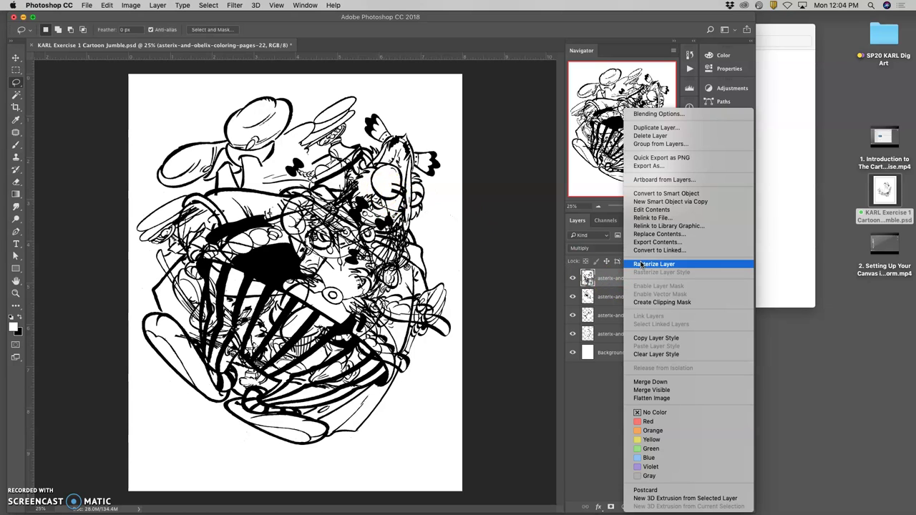
pyautogui.click(640, 265)
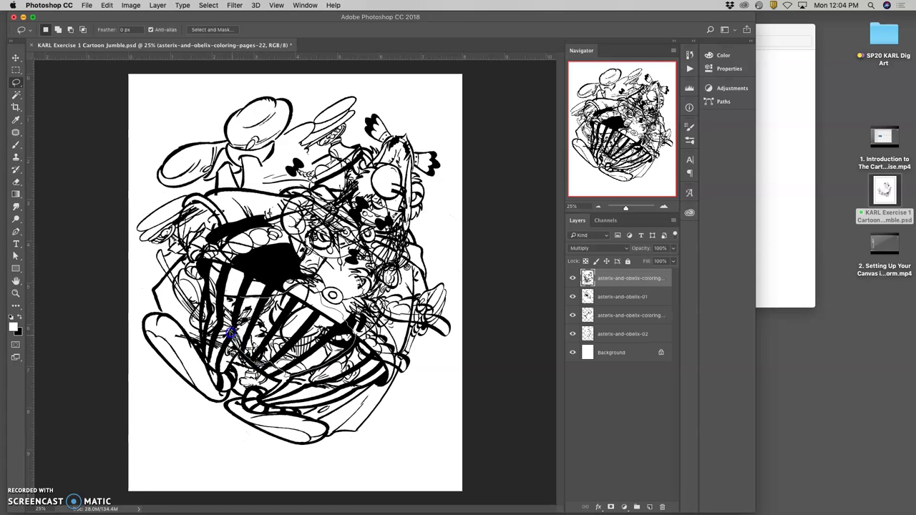
pyautogui.moveTo(236, 296); pyautogui.dragTo(244, 300)
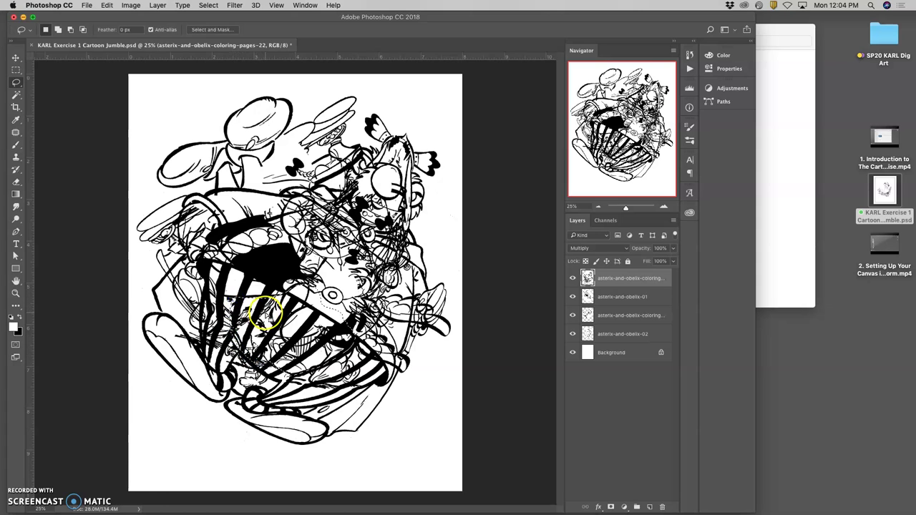
pyautogui.press('Delete')
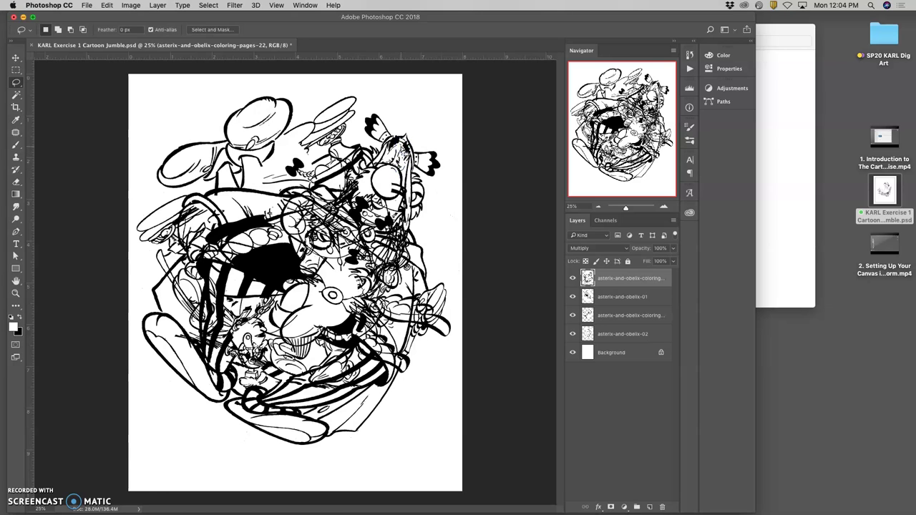
pyautogui.click(400, 173)
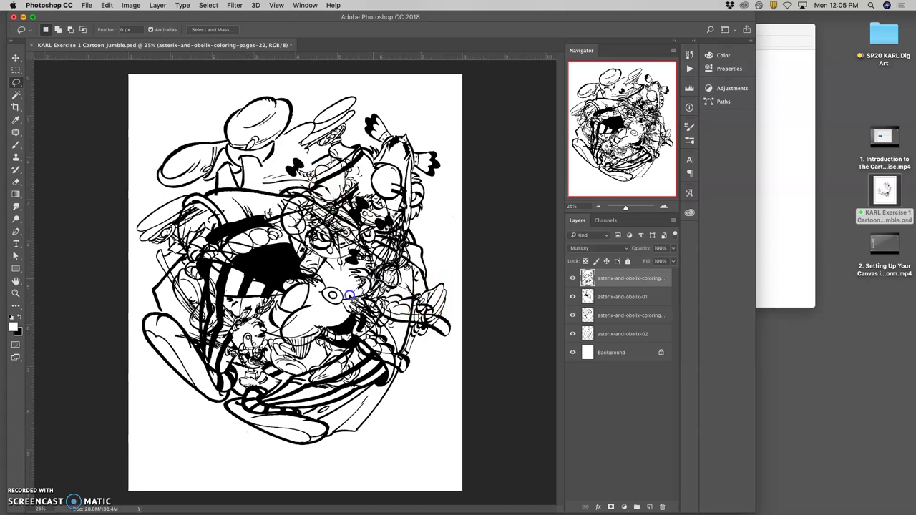
# - Delete the outlined black fill on asterix-and-obelix-01, then toggle its visibility to compare
pyautogui.click(599, 300)
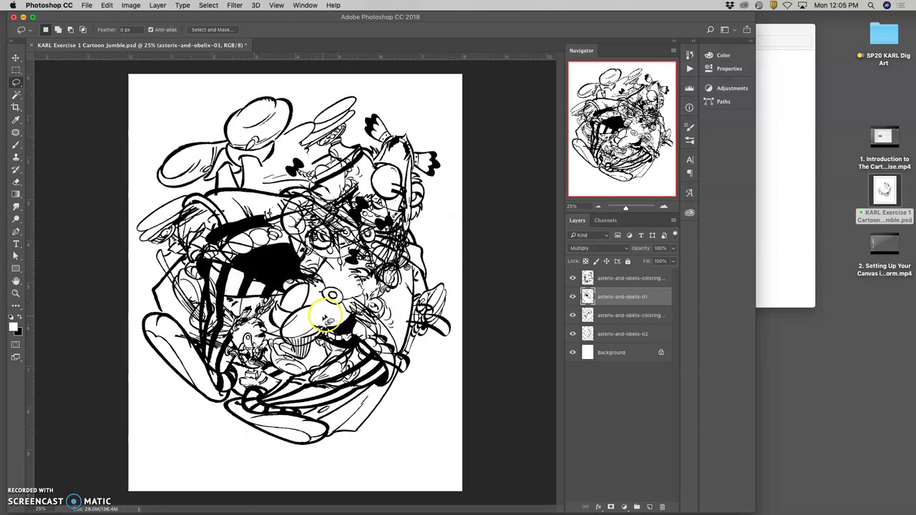
pyautogui.click(634, 285)
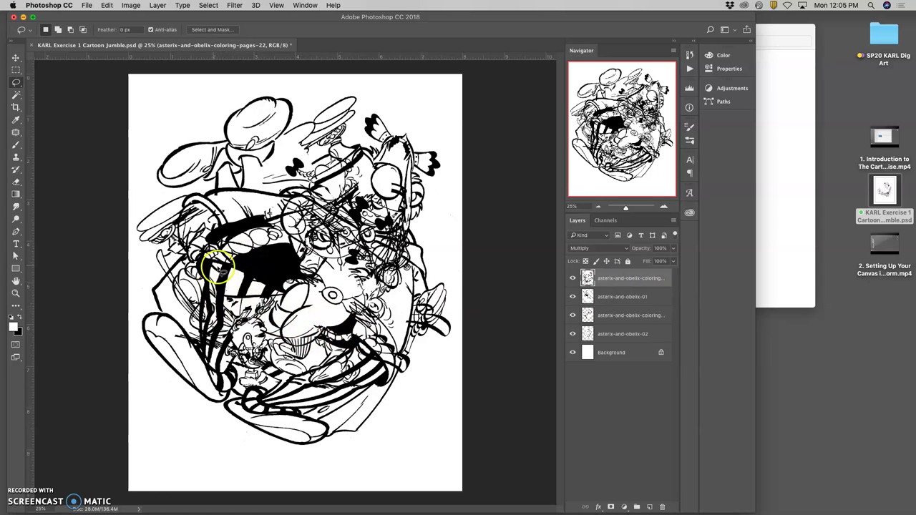
pyautogui.click(606, 302)
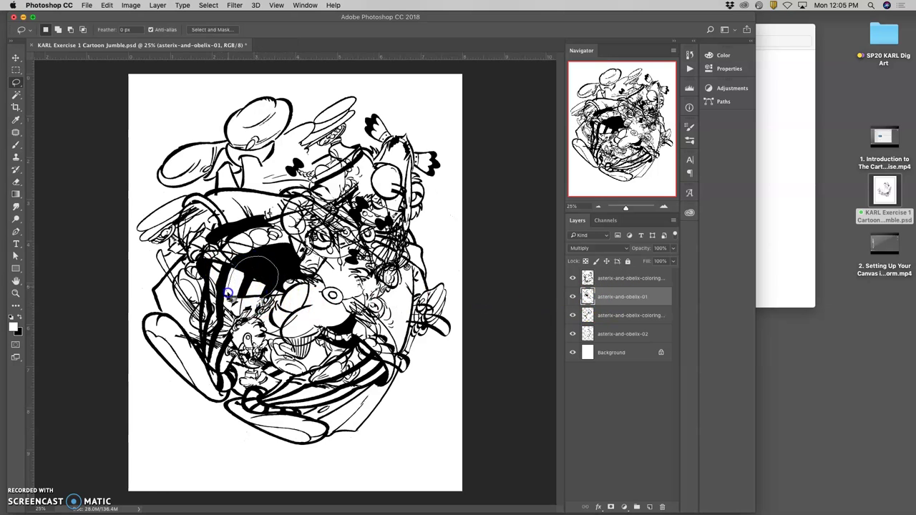
pyautogui.press('Delete')
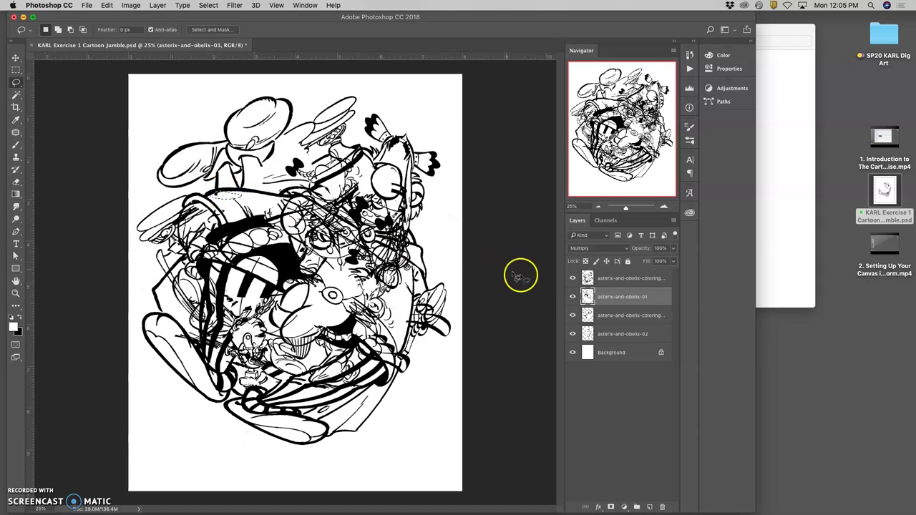
pyautogui.click(572, 296)
pyautogui.click(573, 296)
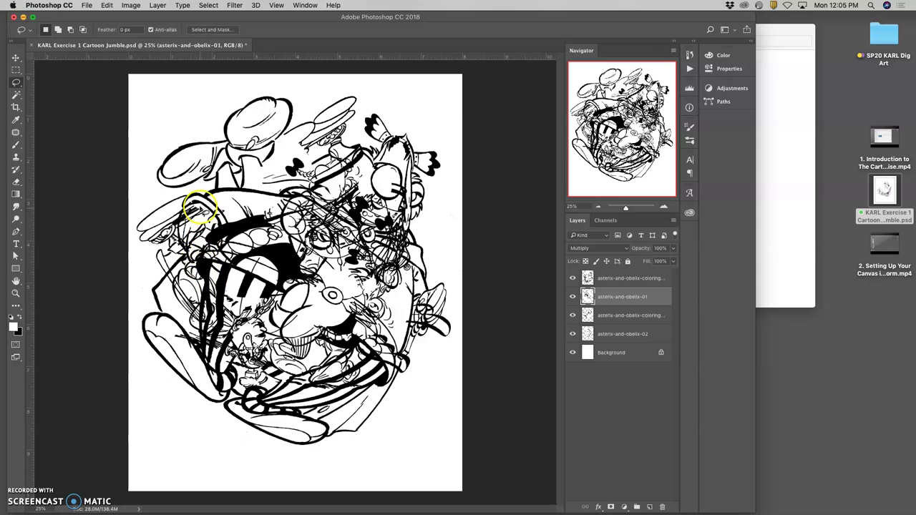
# - Hide the three lower drawing layers and show the Background, leaving only the top Obelix drawing
pyautogui.click(572, 296)
pyautogui.click(573, 314)
pyautogui.click(572, 333)
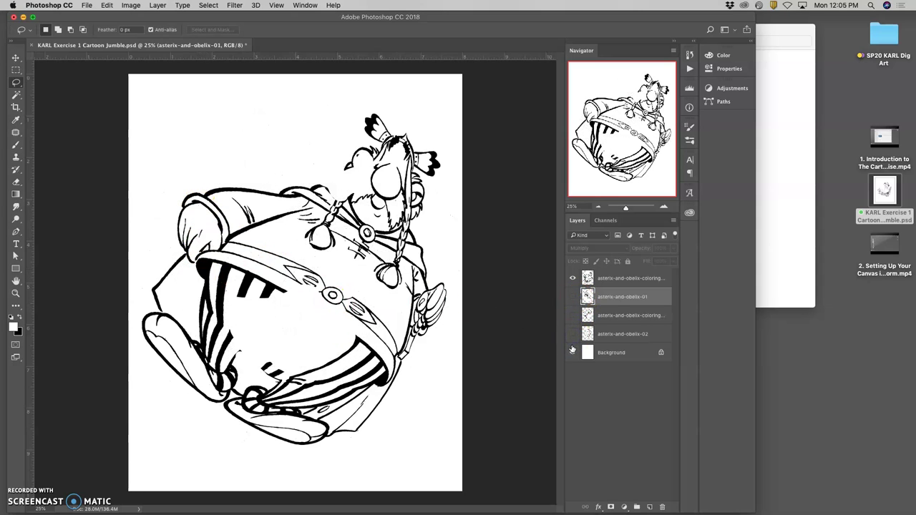
pyautogui.click(571, 351)
pyautogui.moveTo(263, 290)
pyautogui.mouseDown()
pyautogui.moveTo(281, 290)
pyautogui.moveTo(327, 251)
pyautogui.moveTo(338, 259)
pyautogui.moveTo(324, 251)
pyautogui.moveTo(342, 218)
pyautogui.moveTo(400, 261)
pyautogui.moveTo(399, 288)
pyautogui.moveTo(365, 283)
pyautogui.moveTo(340, 265)
pyautogui.moveTo(347, 280)
pyautogui.moveTo(322, 231)
pyautogui.moveTo(392, 263)
pyautogui.mouseUp()
pyautogui.moveTo(17, 94)
pyautogui.mouseDown()
pyautogui.moveTo(53, 106)
pyautogui.moveTo(28, 97)
pyautogui.moveTo(51, 98)
pyautogui.mouseUp()
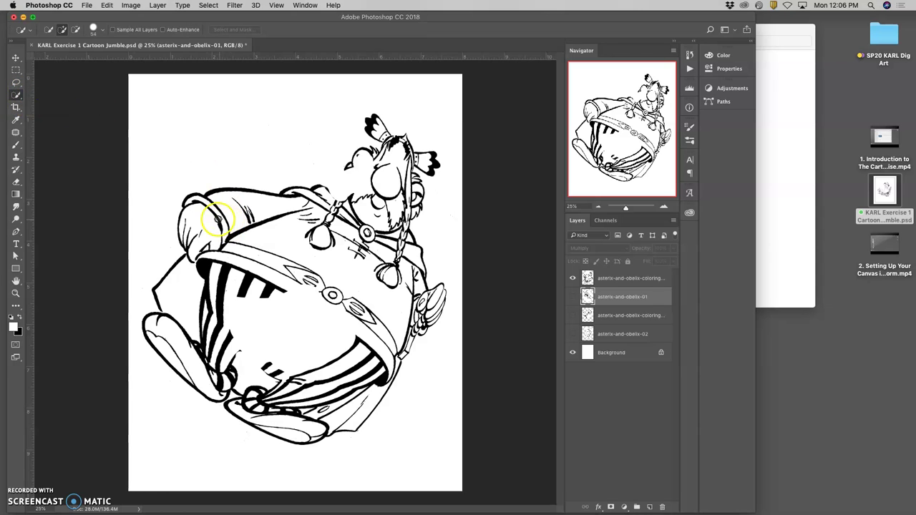
# - Show and inspect the three lower drawing layers, then hide them again
pyautogui.click(585, 276)
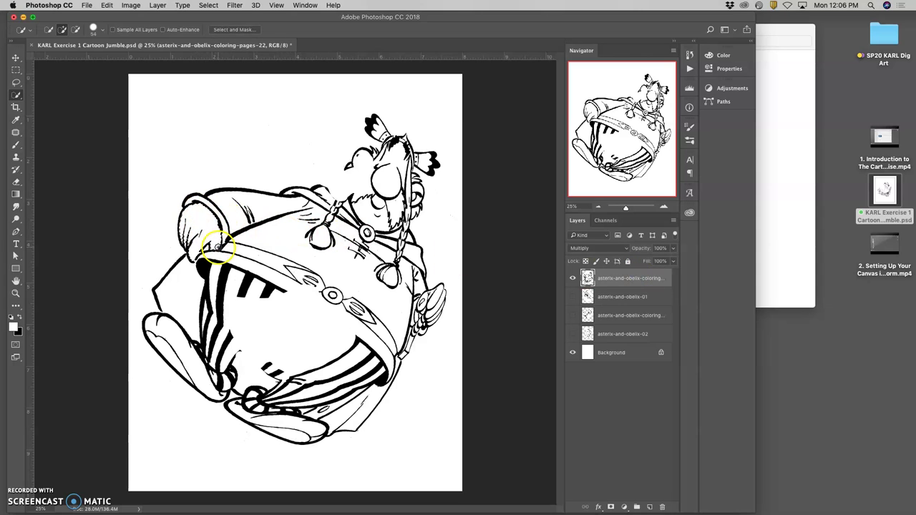
pyautogui.click(572, 296)
pyautogui.click(572, 314)
pyautogui.click(572, 334)
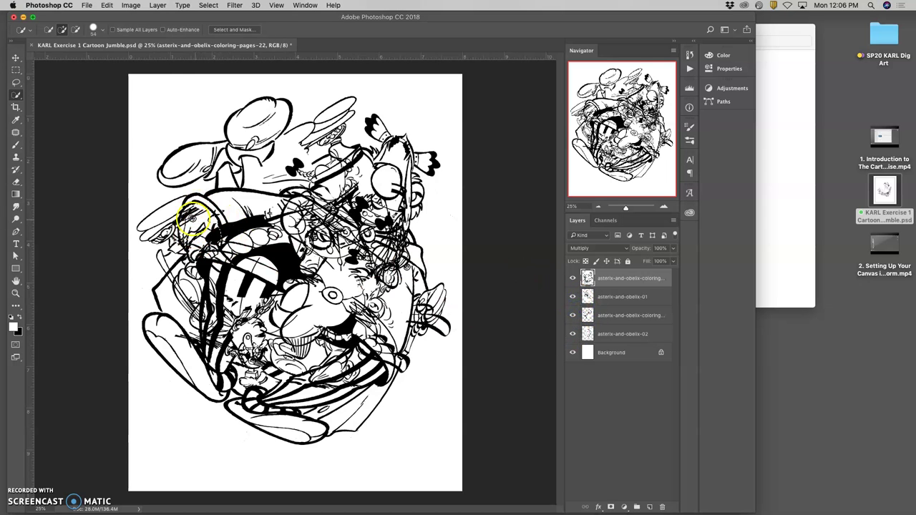
pyautogui.click(609, 297)
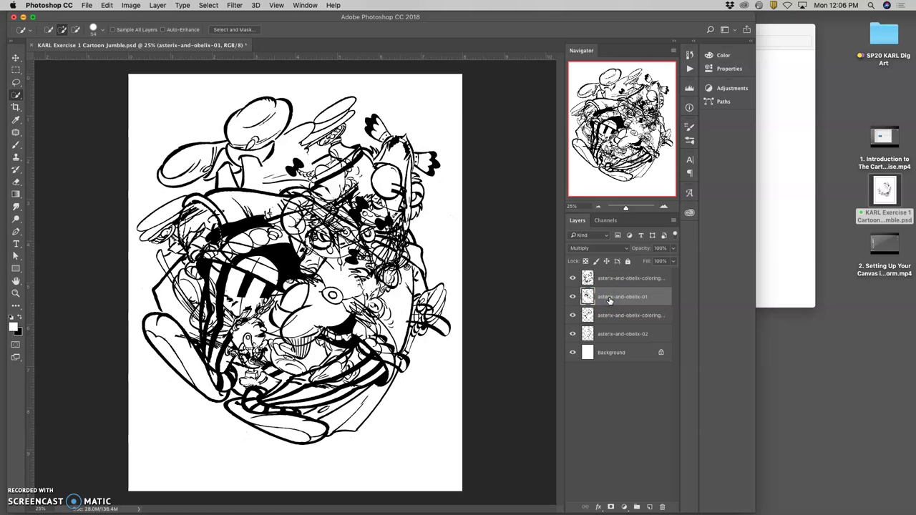
pyautogui.click(614, 315)
pyautogui.click(614, 337)
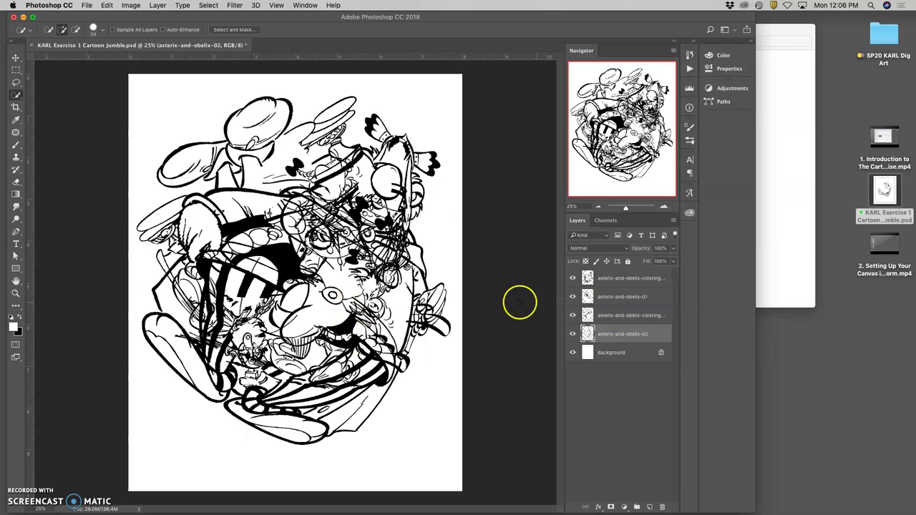
pyautogui.click(573, 297)
pyautogui.click(573, 316)
pyautogui.click(573, 334)
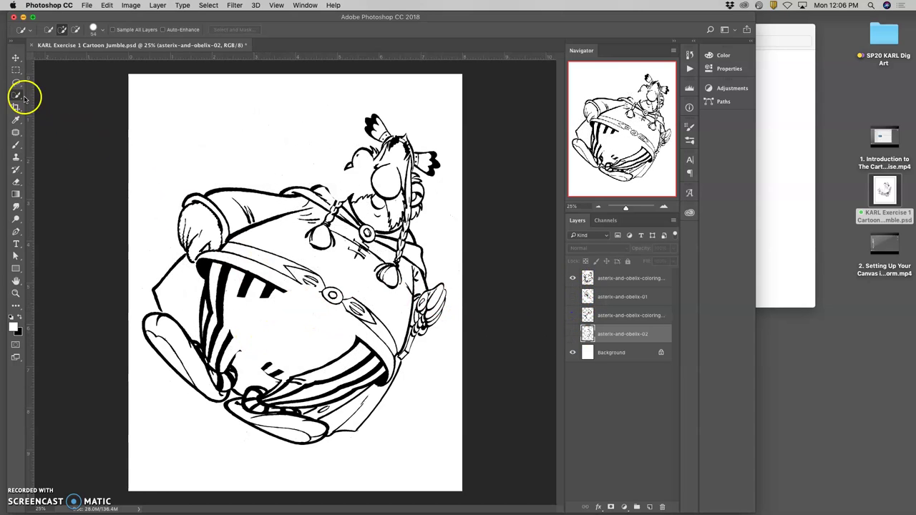
# - Switch to the Magic Wand with tolerance 32 and Contiguous enabled
pyautogui.moveTo(16, 95); pyautogui.dragTo(36, 103)
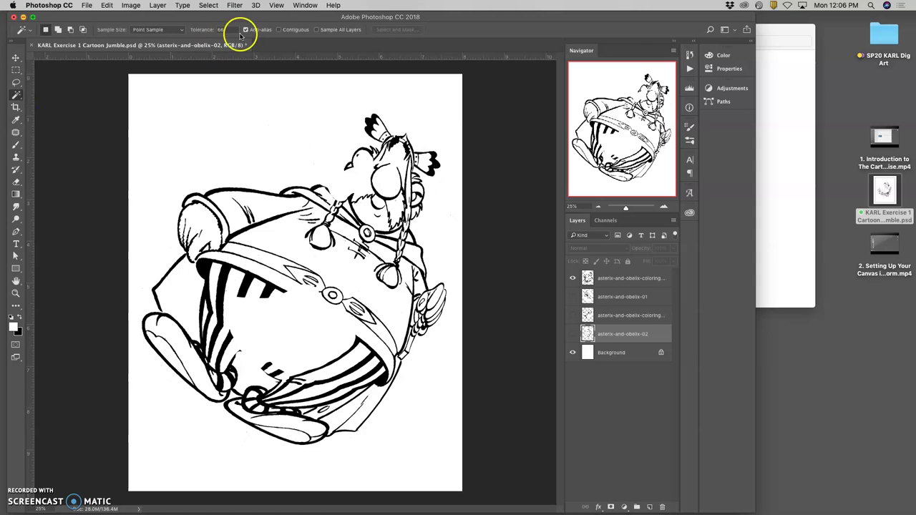
pyautogui.click(279, 30)
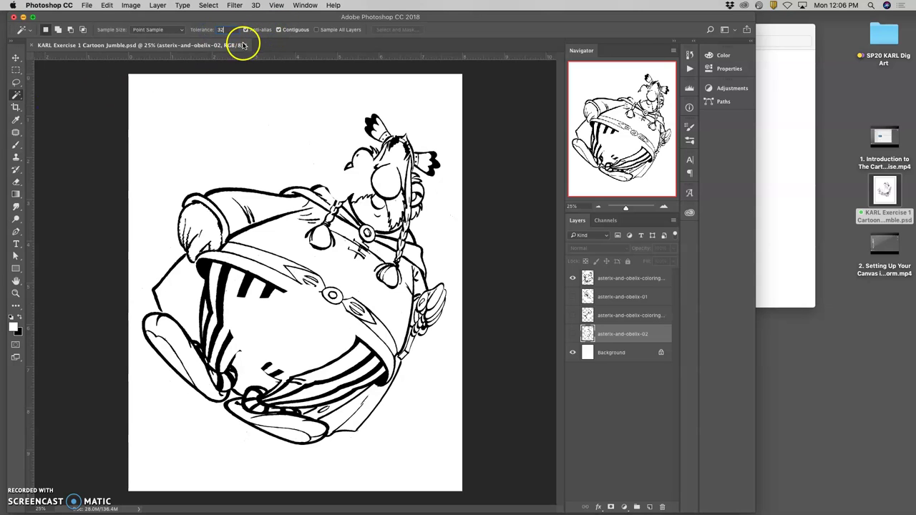
pyautogui.click(344, 215)
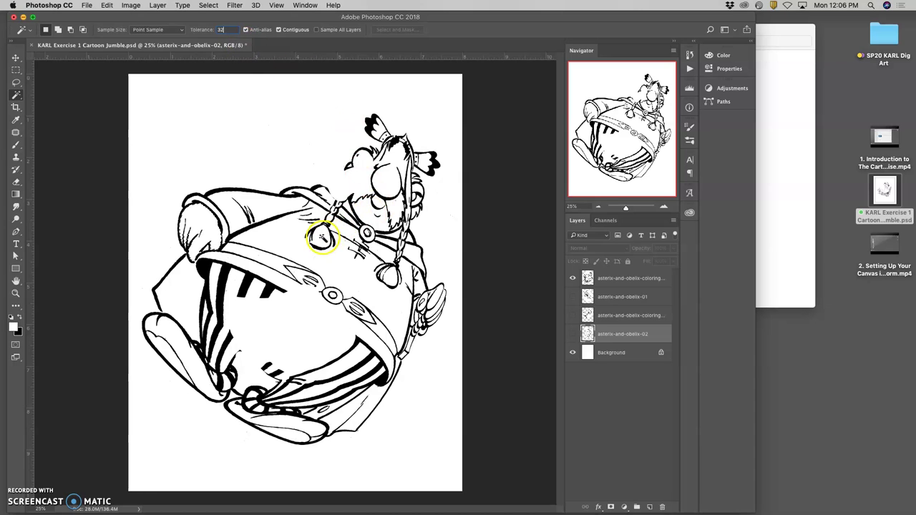
# - On the top Obelix layer, select white areas around the left shoe, background and shield
pyautogui.click(622, 278)
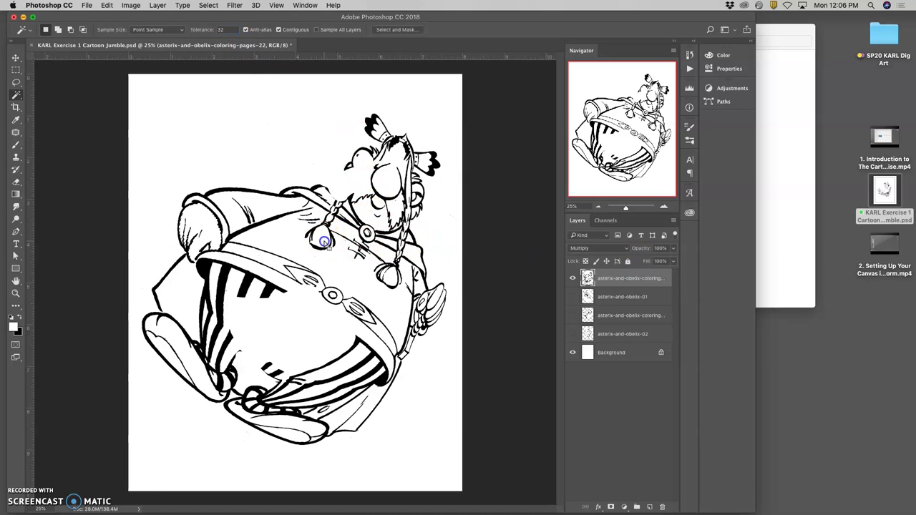
pyautogui.moveTo(317, 239)
pyautogui.mouseDown()
pyautogui.moveTo(384, 272)
pyautogui.moveTo(413, 203)
pyautogui.mouseUp()
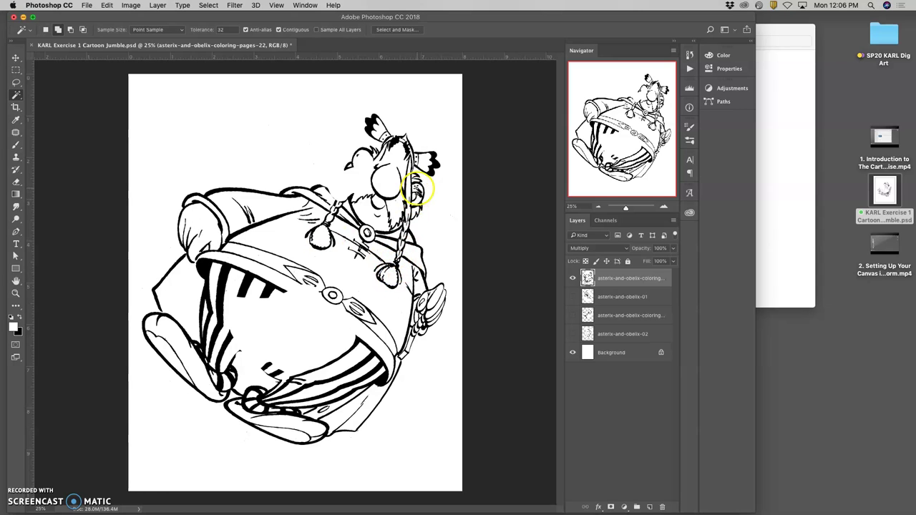
pyautogui.click(368, 205)
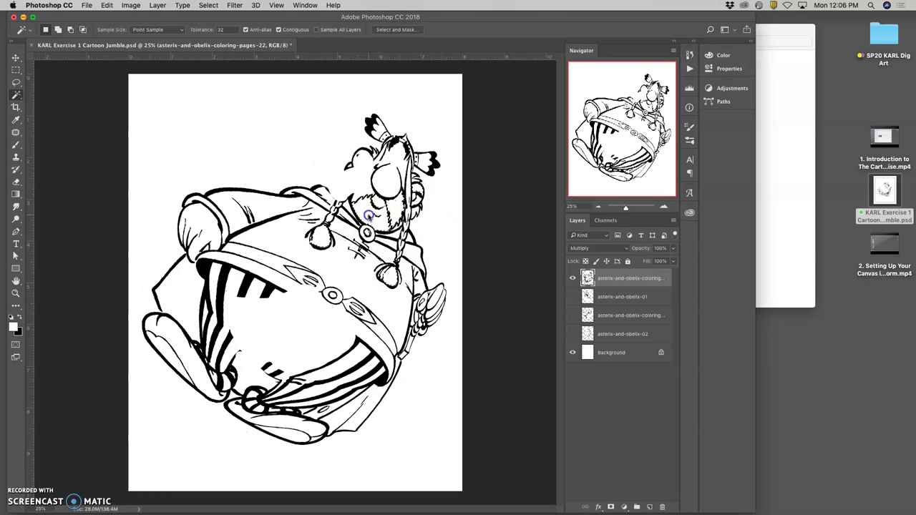
pyautogui.click(389, 153)
pyautogui.click(377, 213)
pyautogui.click(178, 346)
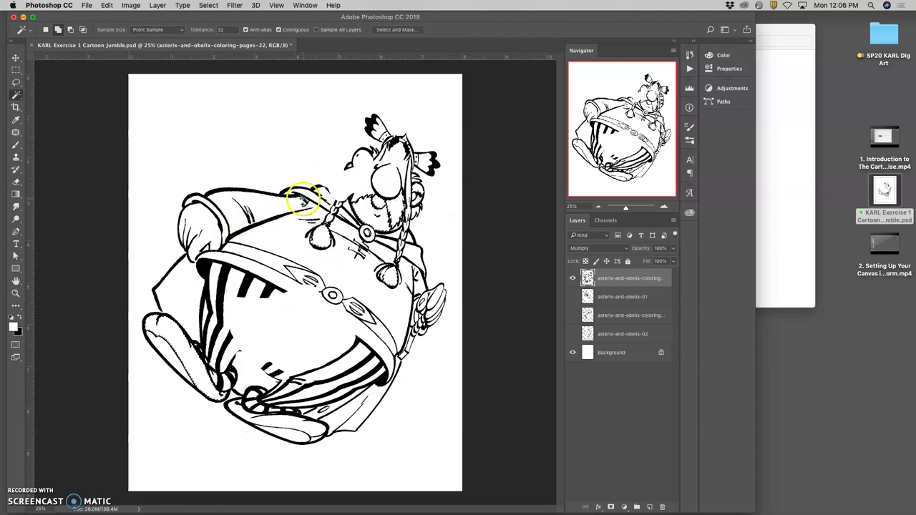
pyautogui.click(374, 403)
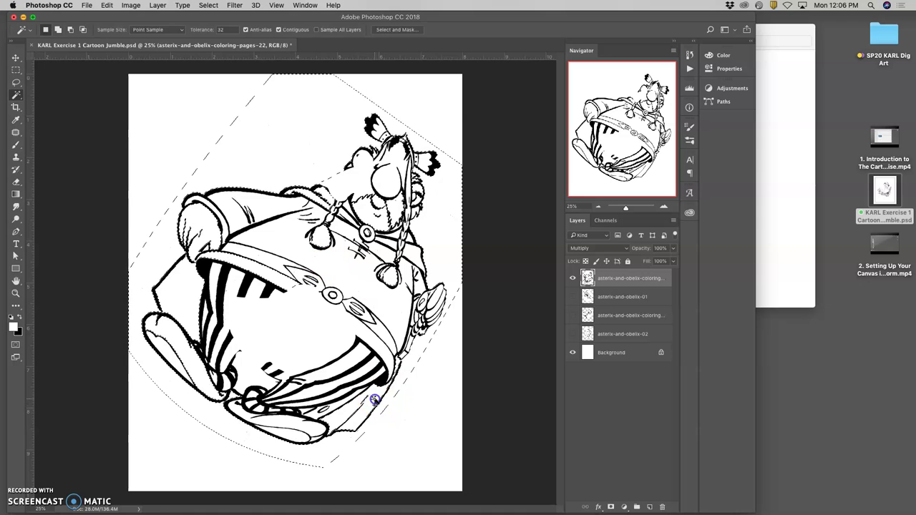
pyautogui.click(375, 403)
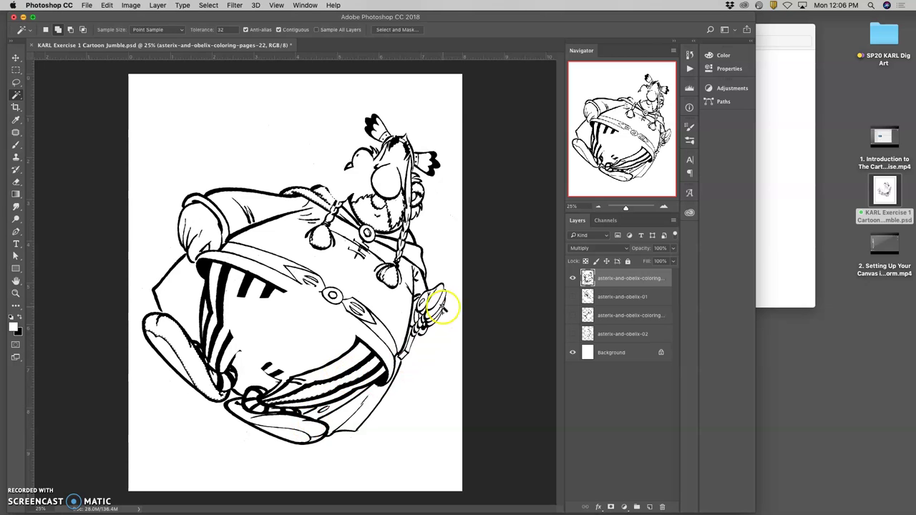
pyautogui.click(422, 288)
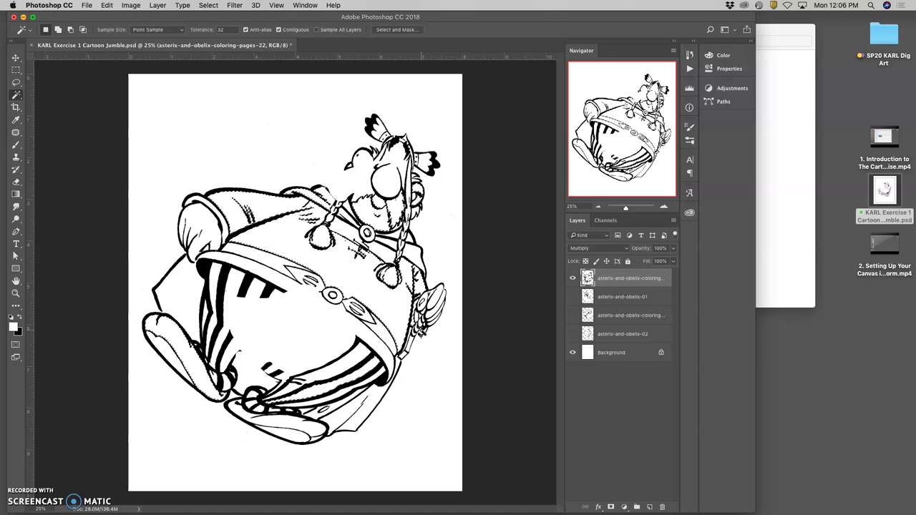
# - Make the asterix-and-obelix-01, coloring-pages-3 and 02 layers visible again and step through them
pyautogui.click(572, 296)
pyautogui.click(572, 315)
pyautogui.click(573, 334)
pyautogui.click(621, 300)
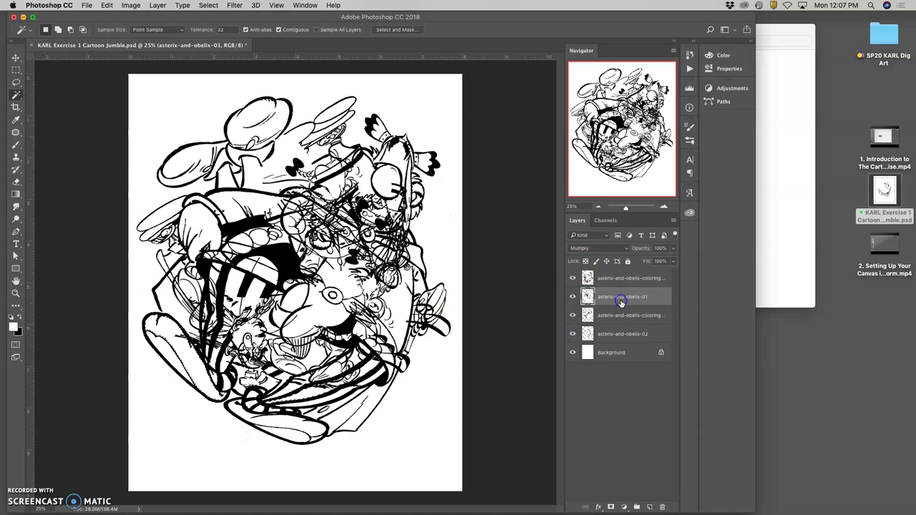
pyautogui.click(618, 316)
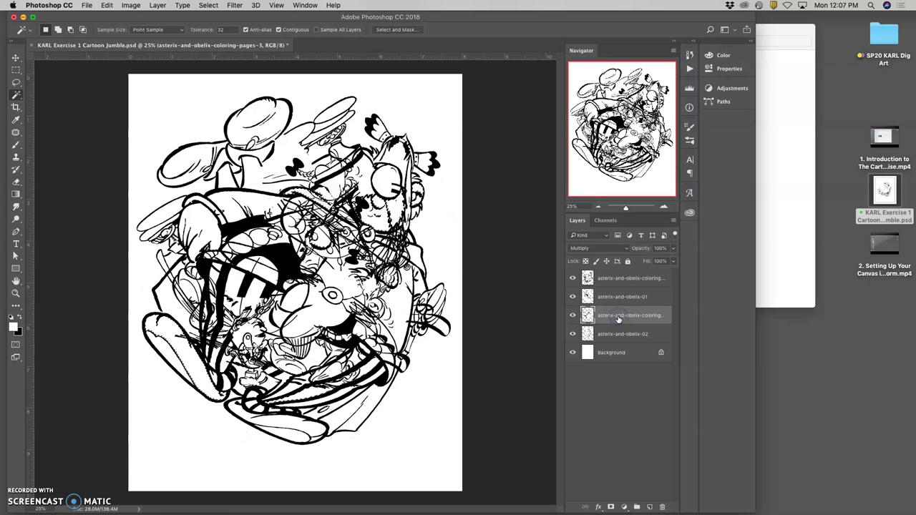
pyautogui.click(613, 336)
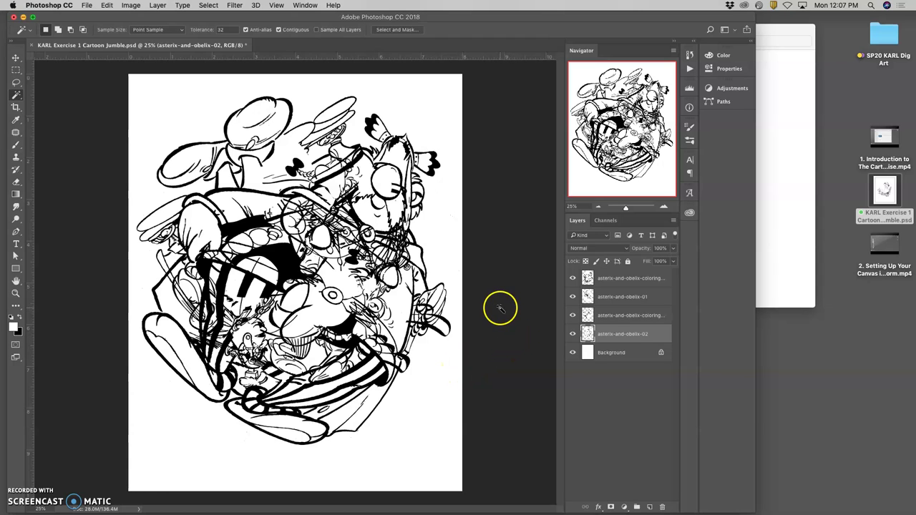
# - Toggle the 02 and coloring-pages-3 layers to compare, then make coloring-pages-22 active with the Lasso tool
pyautogui.click(571, 334)
pyautogui.click(571, 334)
pyautogui.click(572, 315)
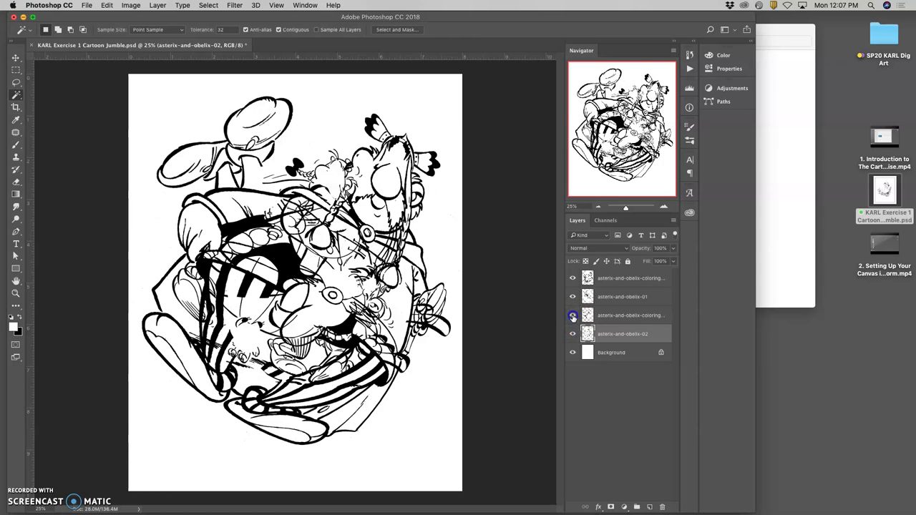
pyautogui.click(573, 315)
pyautogui.click(629, 278)
pyautogui.click(16, 83)
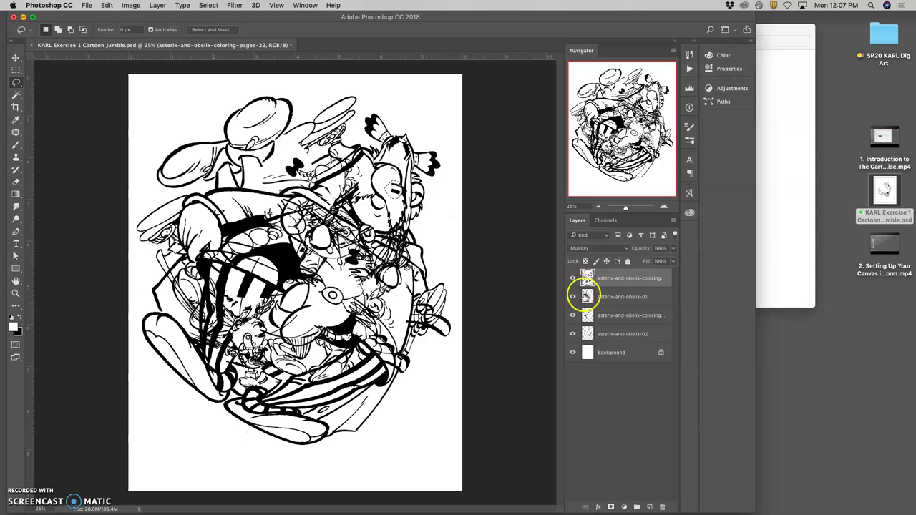
pyautogui.click(572, 296)
pyautogui.click(572, 297)
pyautogui.click(572, 315)
pyautogui.click(572, 315)
pyautogui.click(600, 315)
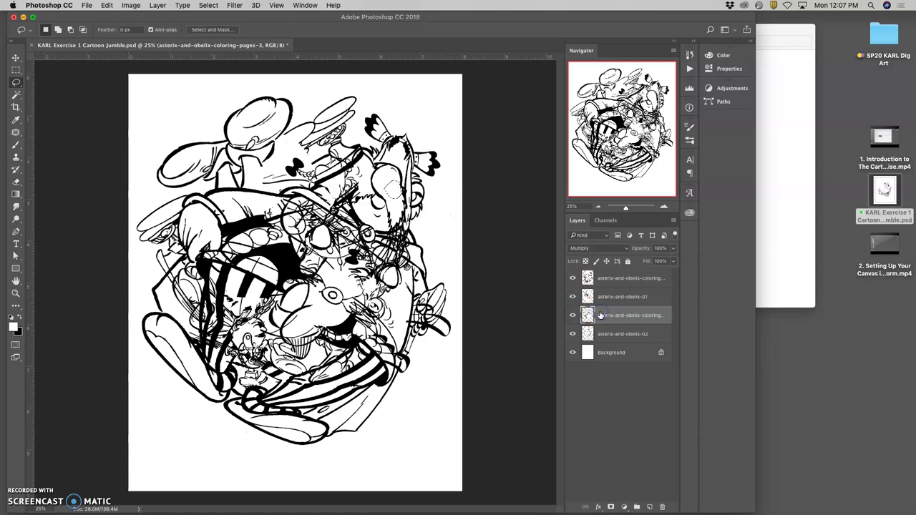
pyautogui.click(442, 256)
pyautogui.click(571, 278)
pyautogui.click(571, 278)
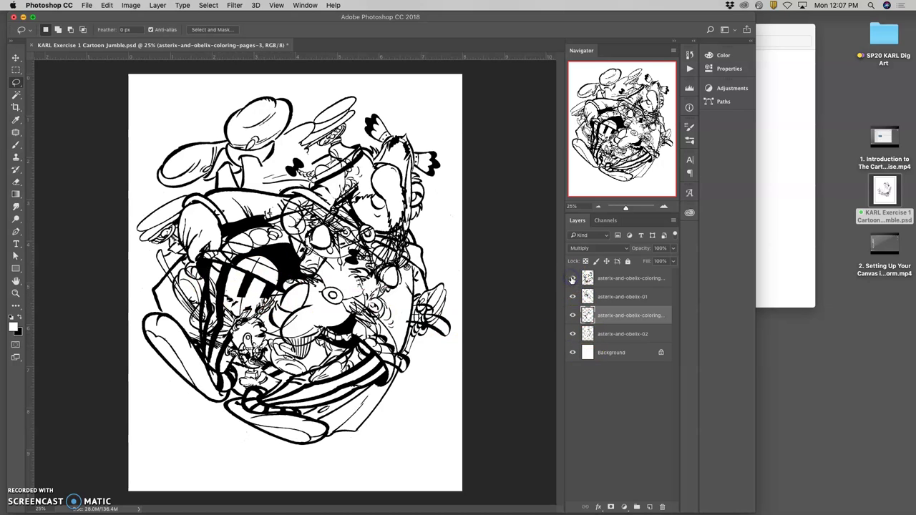
pyautogui.click(572, 315)
pyautogui.click(572, 316)
pyautogui.click(572, 334)
pyautogui.click(572, 334)
pyautogui.click(572, 315)
pyautogui.click(572, 316)
pyautogui.click(280, 273)
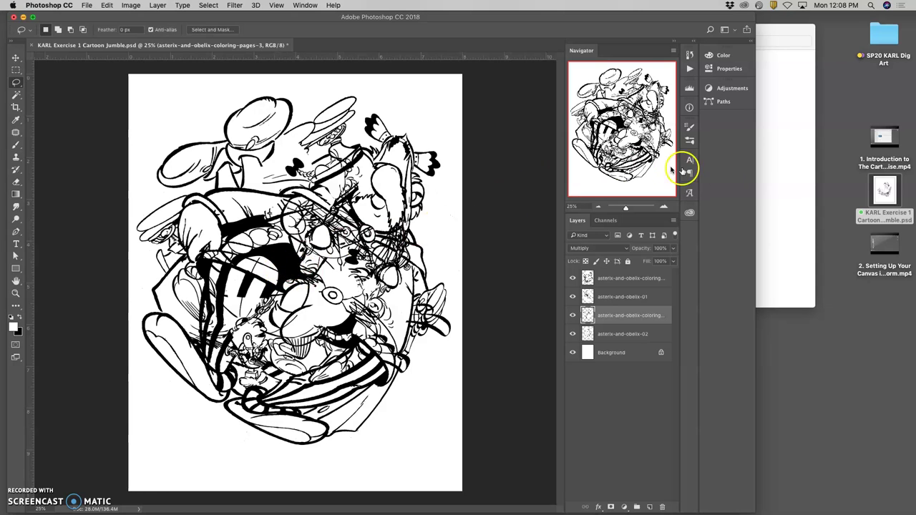
# - Bring the Finder references folder of Asterix and Obelix images to the front
pyautogui.click(781, 181)
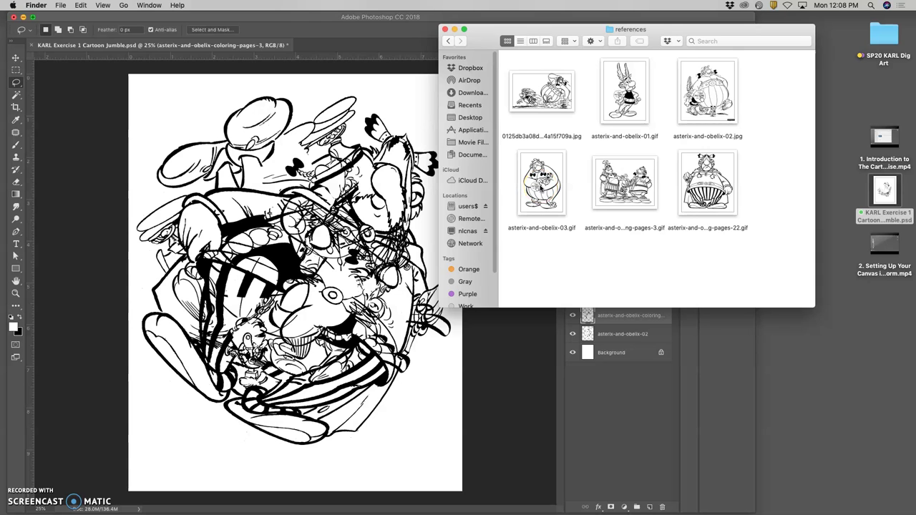
# - Place asterix-and-obelix-03.gif as a layer, scale it to about 30%, reposition it, and rotate it about -29.5°
pyautogui.moveTo(542, 182); pyautogui.dragTo(325, 225)
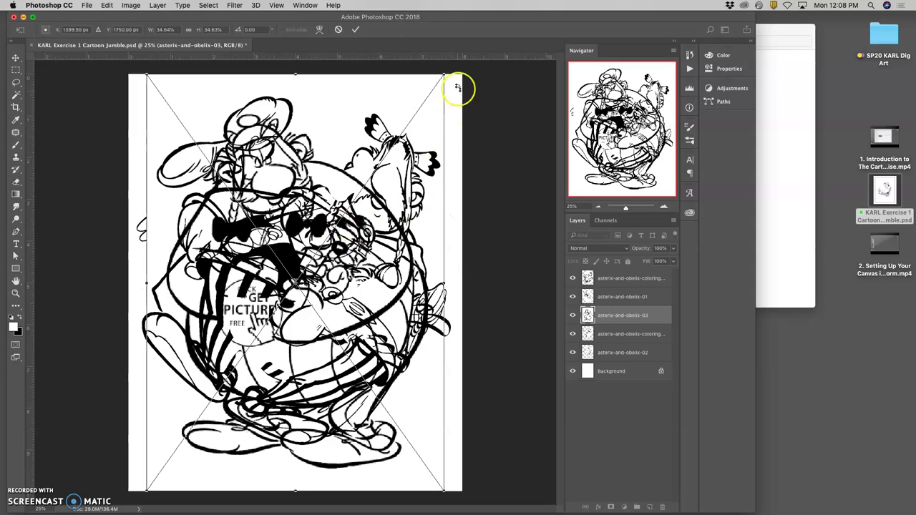
pyautogui.moveTo(454, 78); pyautogui.dragTo(333, 75)
pyautogui.moveTo(520, 400); pyautogui.dragTo(474, 378)
pyautogui.moveTo(370, 276); pyautogui.dragTo(394, 269)
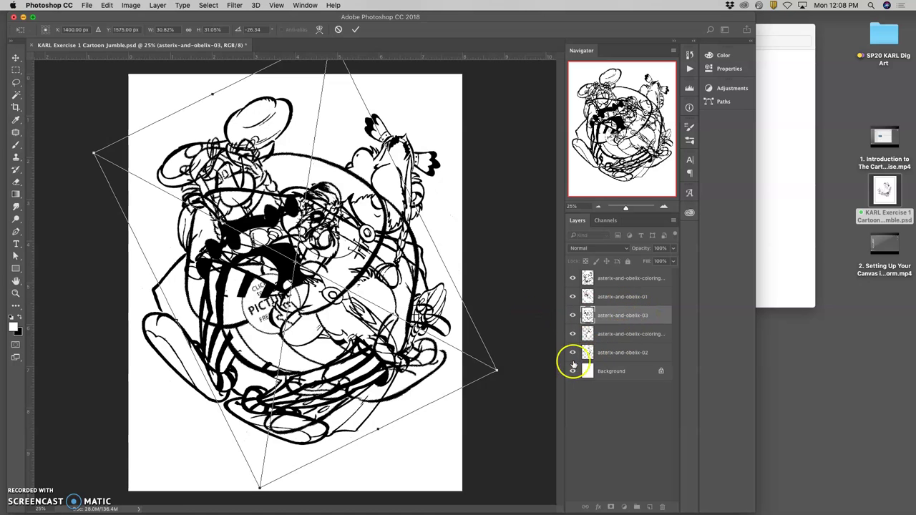
pyautogui.moveTo(495, 369); pyautogui.dragTo(480, 366)
pyautogui.moveTo(366, 361); pyautogui.dragTo(378, 367)
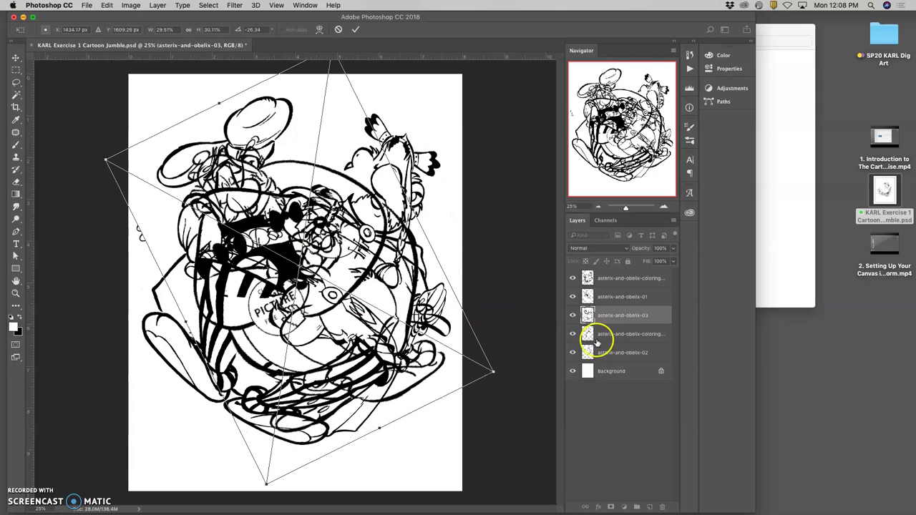
pyautogui.moveTo(365, 240)
pyautogui.mouseDown()
pyautogui.moveTo(356, 242)
pyautogui.moveTo(370, 246)
pyautogui.mouseUp()
pyautogui.moveTo(501, 348); pyautogui.dragTo(439, 307)
# - Warp the asterix-and-obelix-03 artwork around the circular jumble by bending its edges and corners, then commit
pyautogui.rightClick(351, 307)
pyautogui.click(367, 374)
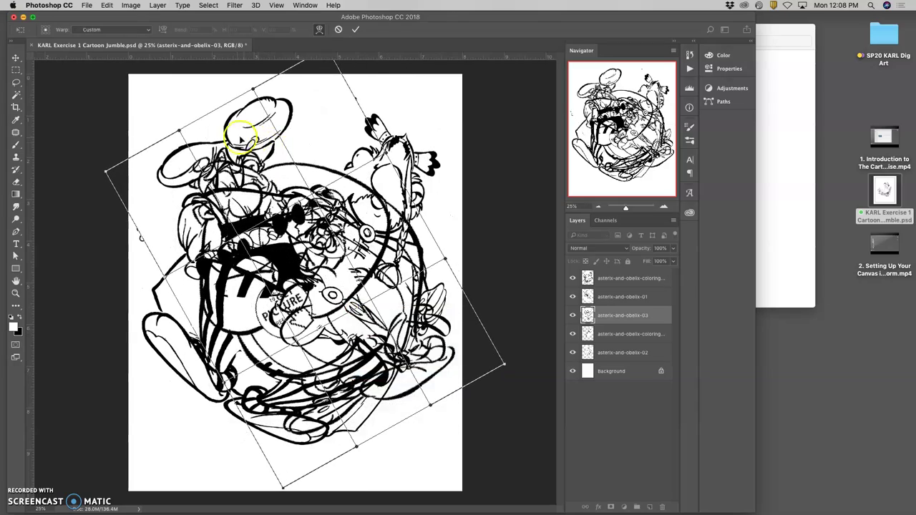
pyautogui.moveTo(236, 133); pyautogui.dragTo(165, 214)
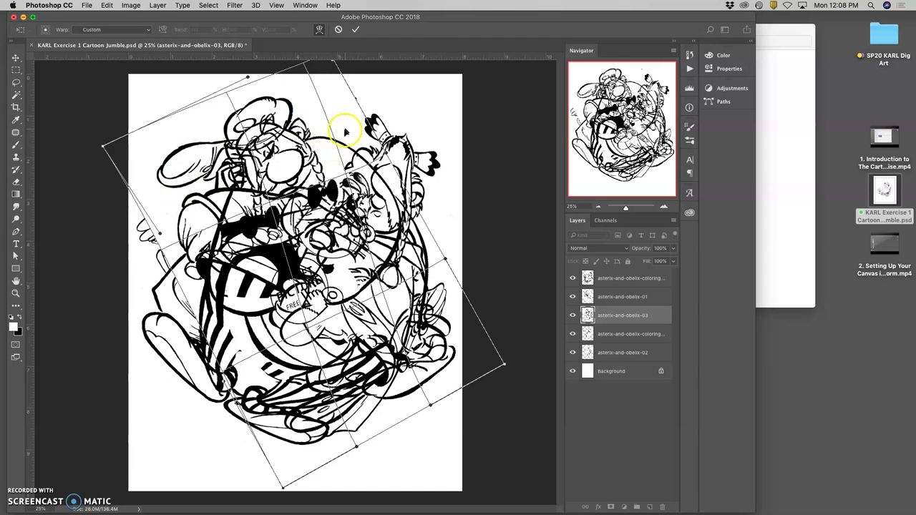
pyautogui.moveTo(344, 132); pyautogui.dragTo(315, 93)
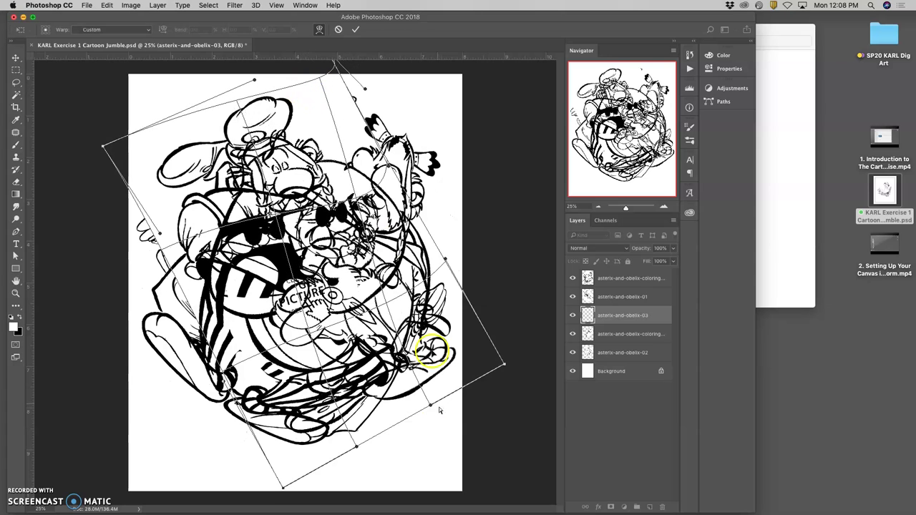
pyautogui.moveTo(438, 409); pyautogui.dragTo(408, 403)
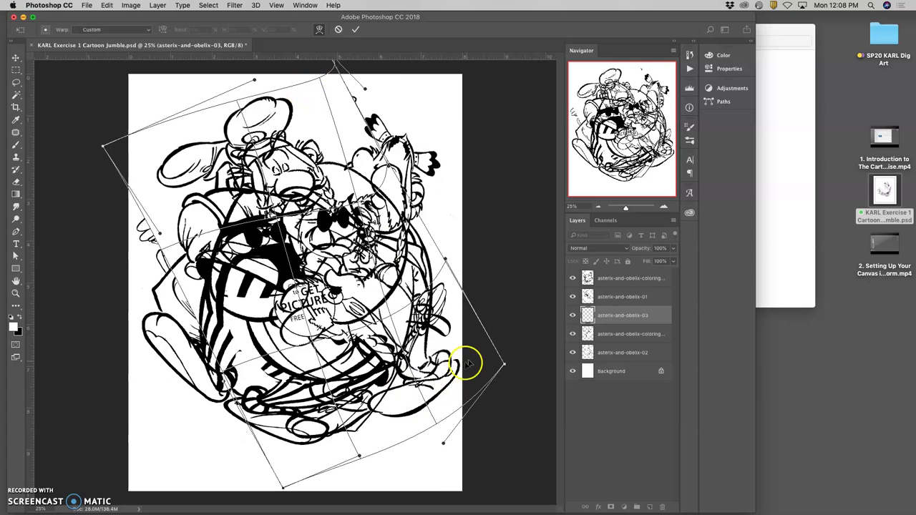
pyautogui.moveTo(472, 360); pyautogui.dragTo(463, 342)
pyautogui.moveTo(350, 398); pyautogui.dragTo(352, 413)
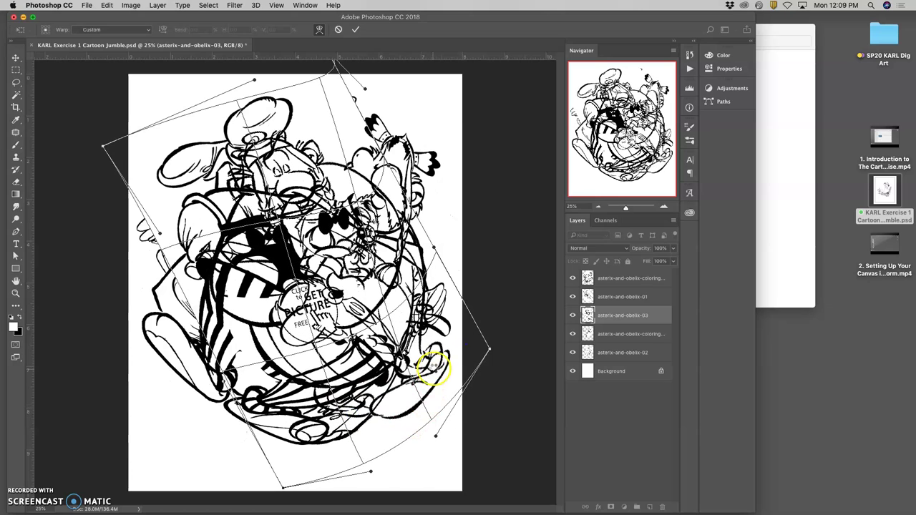
pyautogui.press('Return')
# - Move asterix-and-obelix-03 to the top of the layer stack and set it to Multiply
pyautogui.moveTo(625, 315); pyautogui.dragTo(612, 281)
pyautogui.click(595, 251)
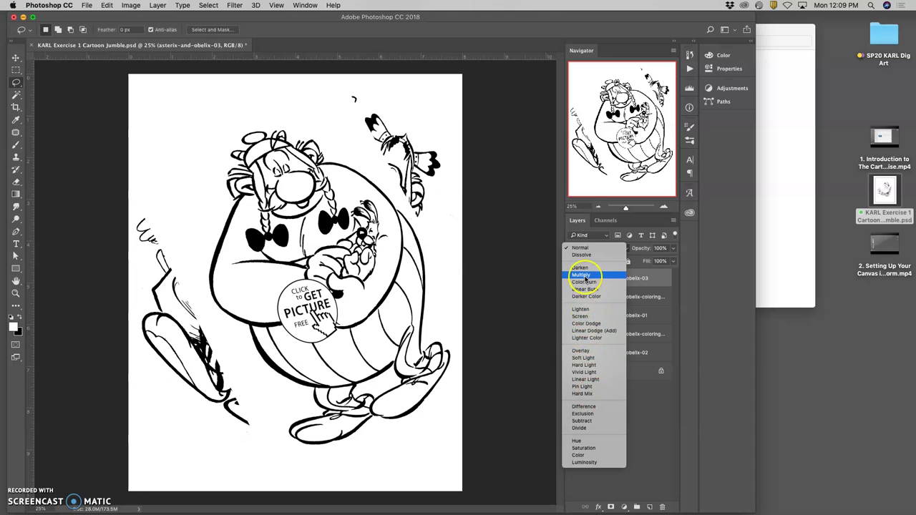
pyautogui.click(580, 275)
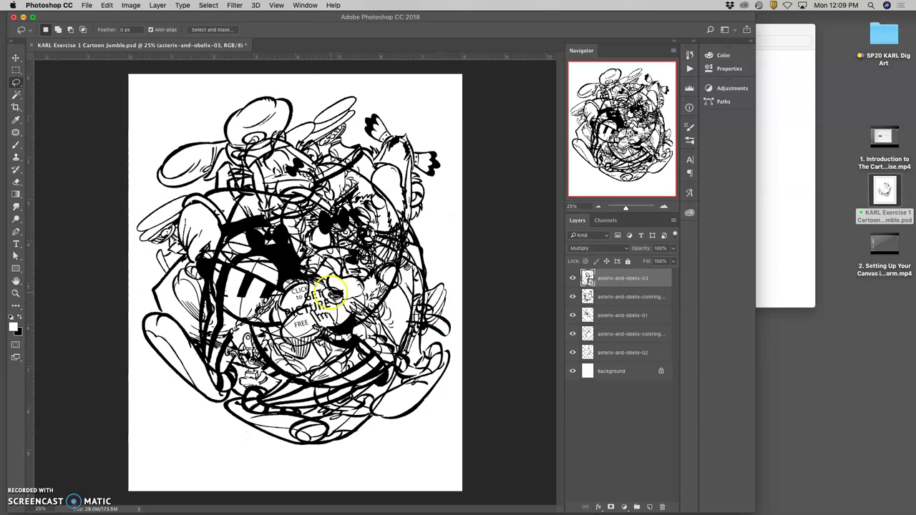
# - Dismiss the smart object error and rasterize the asterix-and-obelix-03 layer
pyautogui.click(347, 290)
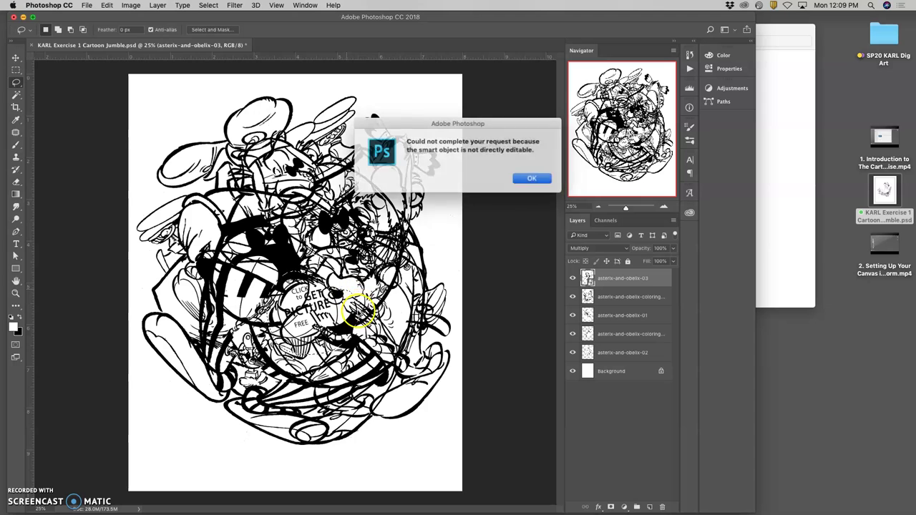
pyautogui.click(529, 178)
pyautogui.rightClick(608, 286)
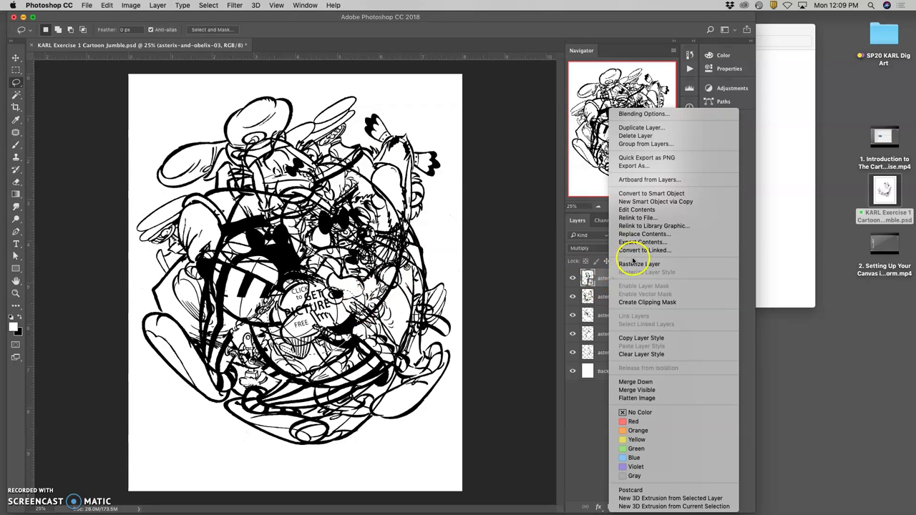
pyautogui.click(635, 264)
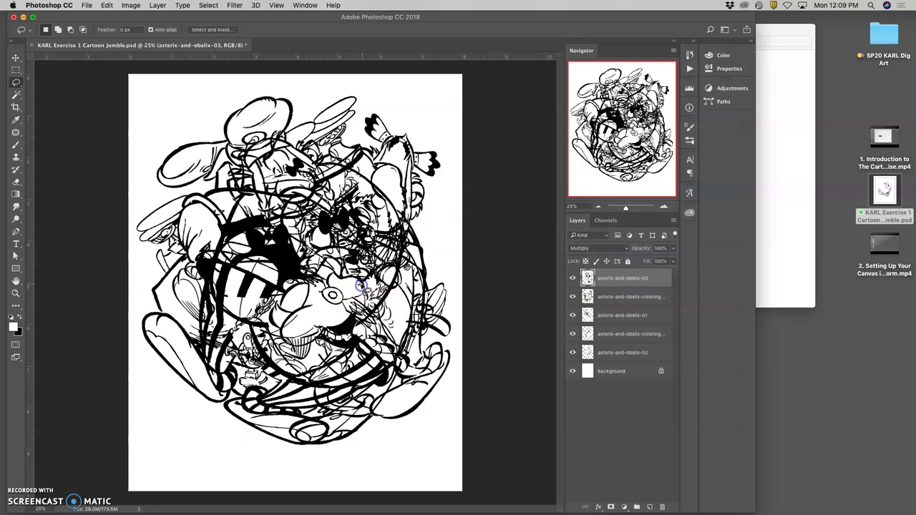
# - Lasso the striped-pants piece near the canvas centre and drag it to a new spot
pyautogui.click(341, 189)
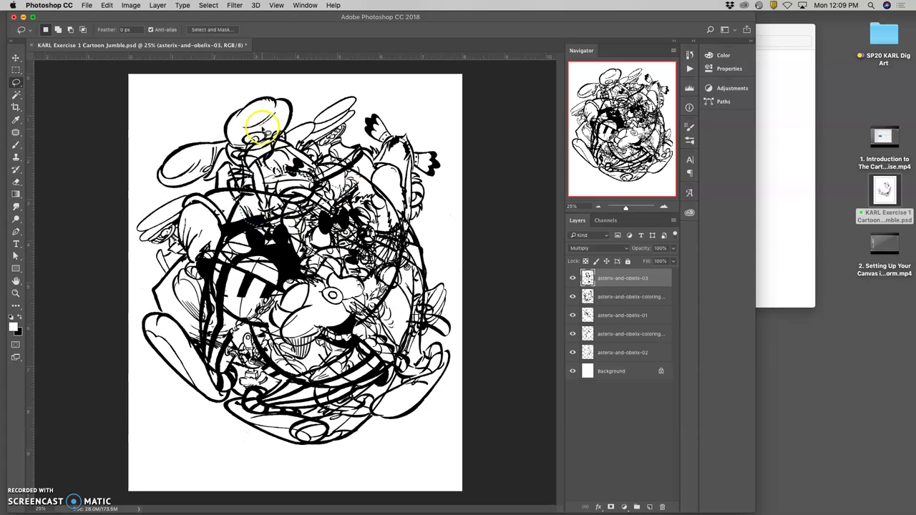
pyautogui.click(254, 157)
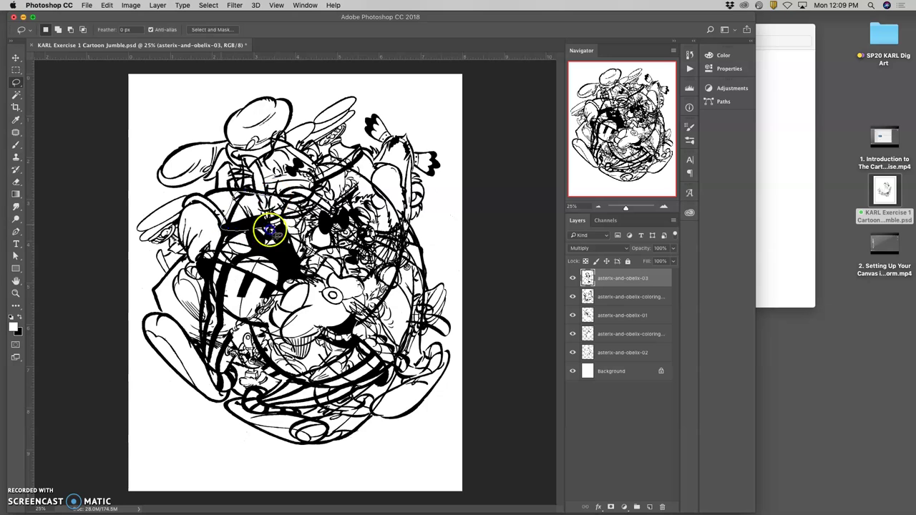
pyautogui.moveTo(346, 233)
pyautogui.mouseDown()
pyautogui.moveTo(362, 214)
pyautogui.moveTo(320, 201)
pyautogui.moveTo(323, 264)
pyautogui.moveTo(376, 276)
pyautogui.moveTo(382, 243)
pyautogui.mouseUp()
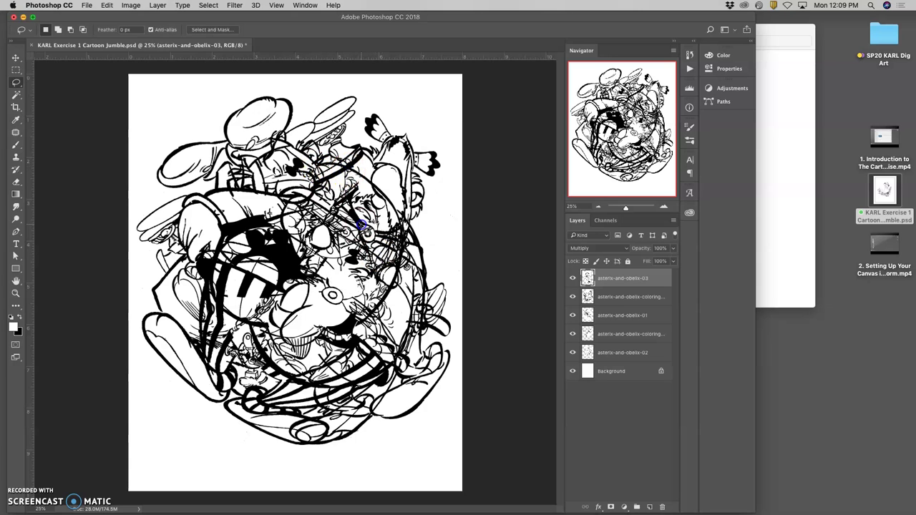
pyautogui.click(330, 365)
pyautogui.click(206, 274)
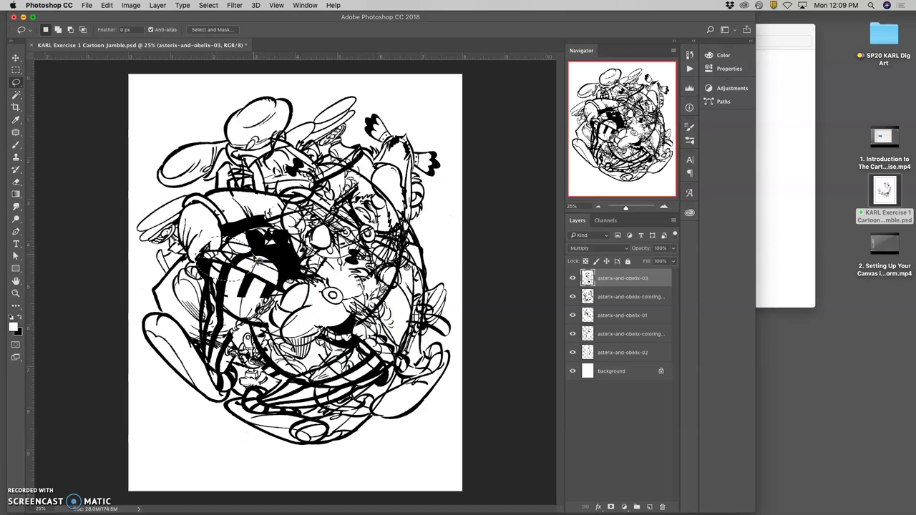
pyautogui.moveTo(281, 327); pyautogui.dragTo(399, 307)
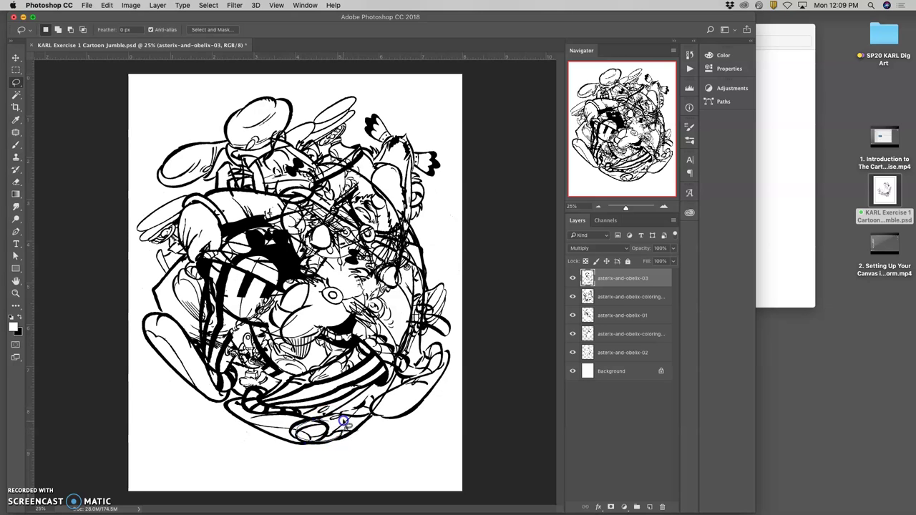
pyautogui.click(621, 349)
pyautogui.click(621, 341)
pyautogui.click(619, 323)
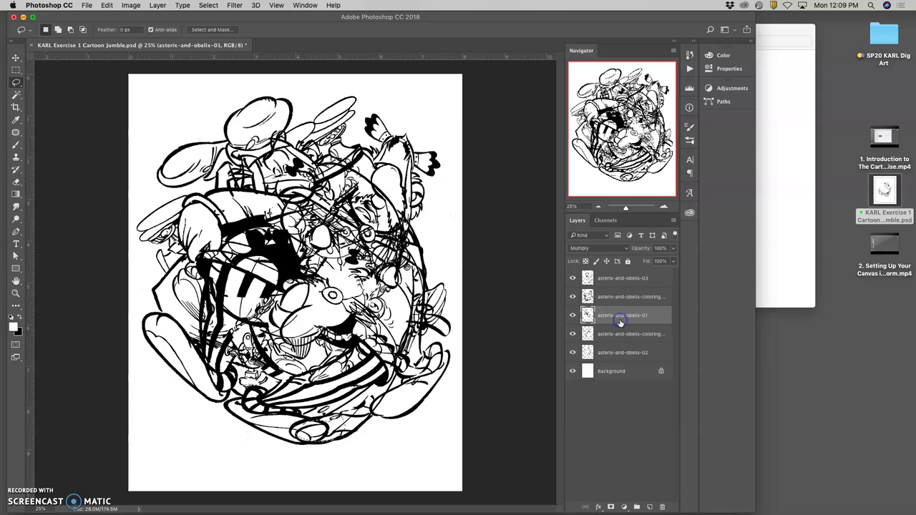
pyautogui.click(614, 298)
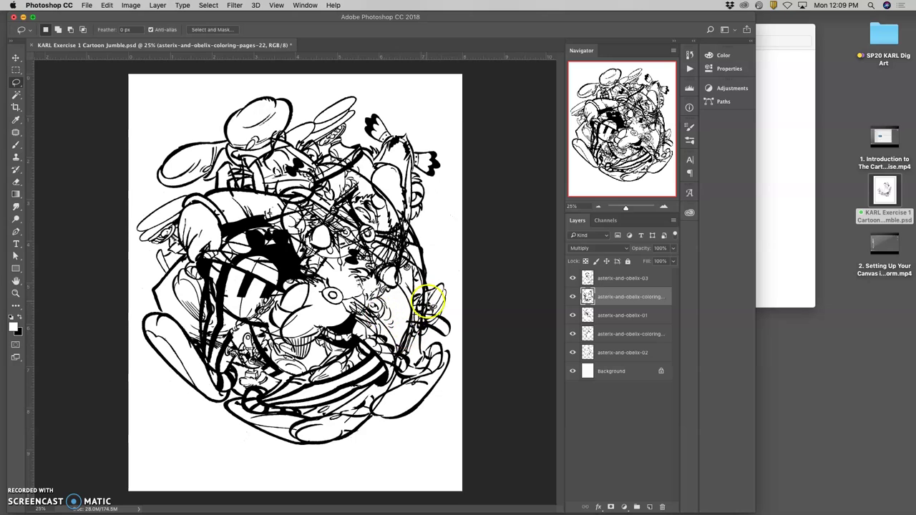
pyautogui.click(406, 304)
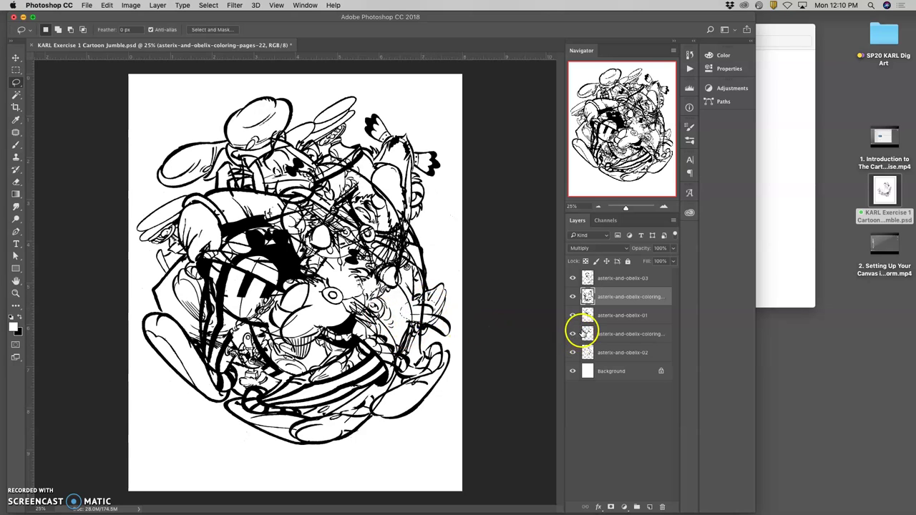
pyautogui.click(434, 327)
pyautogui.click(366, 248)
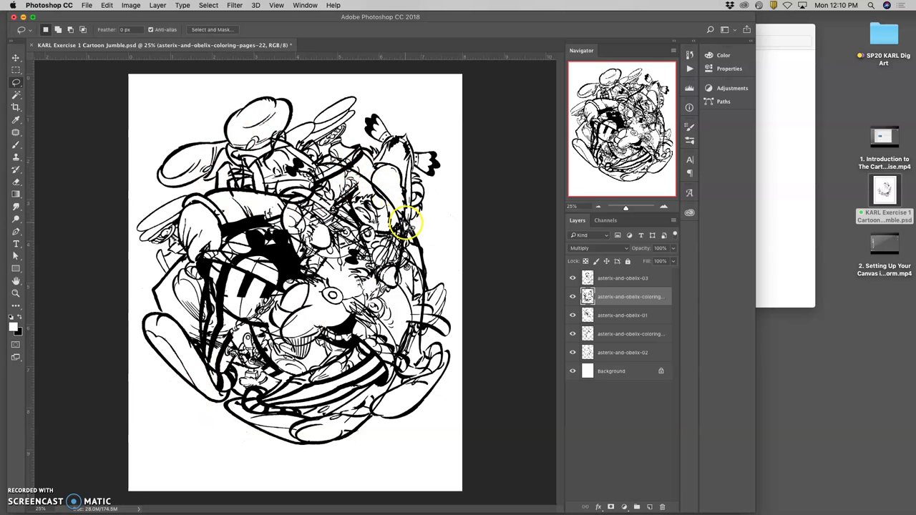
pyautogui.click(264, 139)
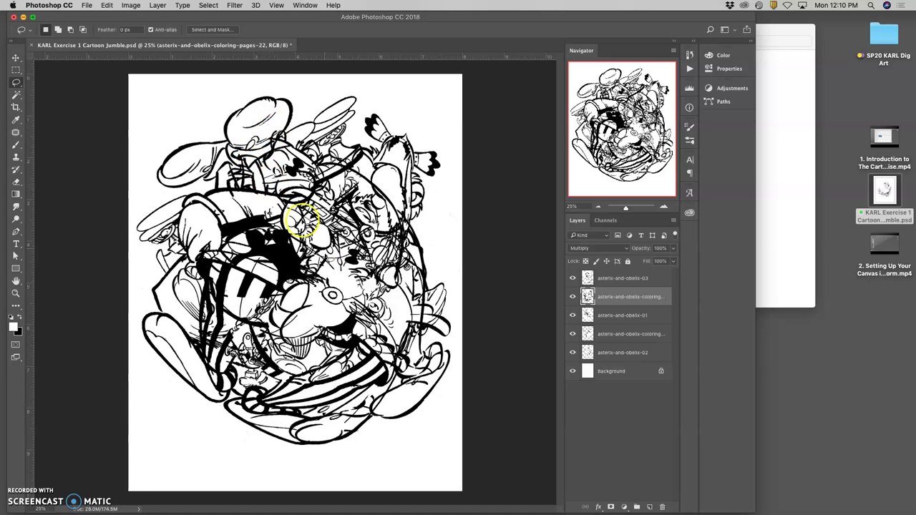
pyautogui.click(228, 190)
pyautogui.click(492, 260)
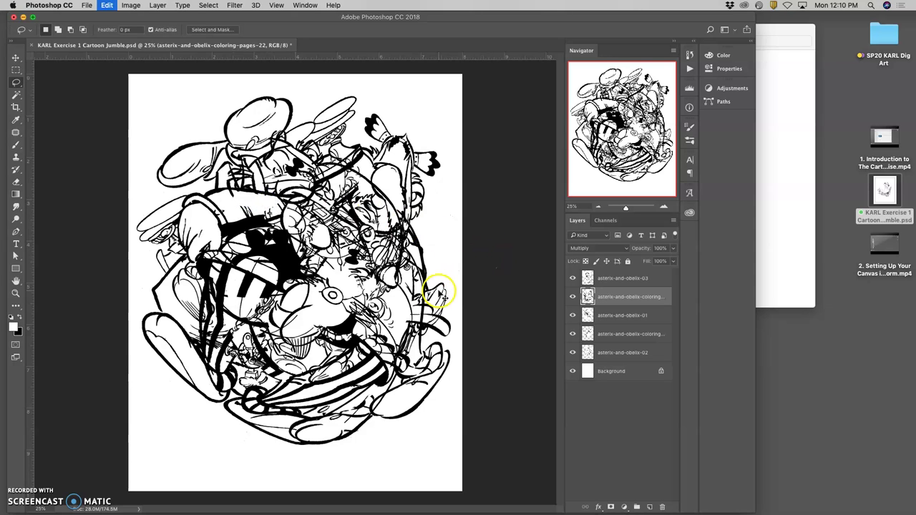
pyautogui.moveTo(397, 311)
pyautogui.mouseDown()
pyautogui.moveTo(399, 337)
pyautogui.moveTo(384, 322)
pyautogui.moveTo(372, 325)
pyautogui.mouseUp()
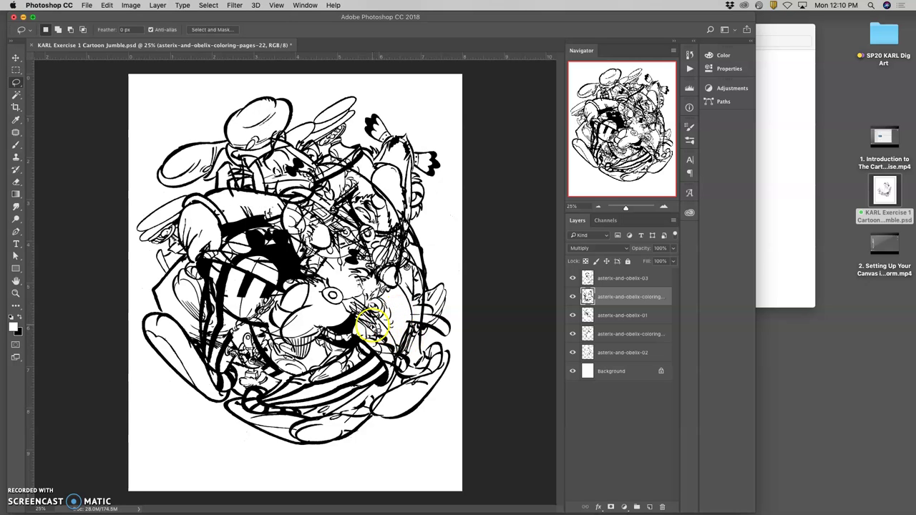
# - Toggle the top two layers' visibility to compare them, ending with asterix-and-obelix-03 selected
pyautogui.press('super+minus')
pyautogui.press('super+minus')
pyautogui.press('super+equal')
pyautogui.press('super+equal')
pyautogui.click(572, 279)
pyautogui.click(572, 279)
pyautogui.click(572, 279)
pyautogui.click(572, 279)
pyautogui.click(613, 279)
pyautogui.click(612, 296)
pyautogui.click(571, 296)
pyautogui.click(571, 296)
pyautogui.click(606, 283)
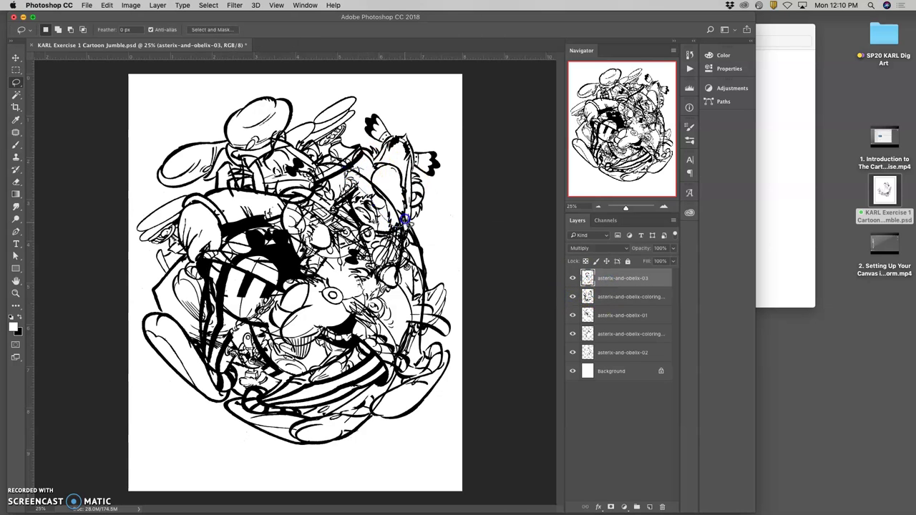
# - Lasso small areas on the collage's right side and around the lower artwork
pyautogui.moveTo(405, 215)
pyautogui.mouseDown()
pyautogui.moveTo(356, 171)
pyautogui.moveTo(401, 188)
pyautogui.moveTo(379, 194)
pyautogui.mouseUp()
pyautogui.click(327, 270)
pyautogui.moveTo(368, 303)
pyautogui.mouseDown()
pyautogui.moveTo(343, 367)
pyautogui.moveTo(372, 343)
pyautogui.mouseUp()
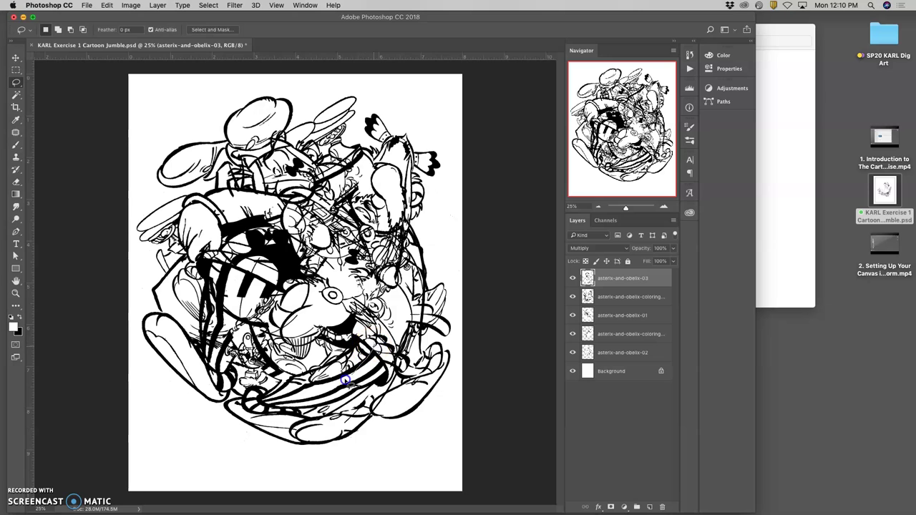
pyautogui.click(335, 315)
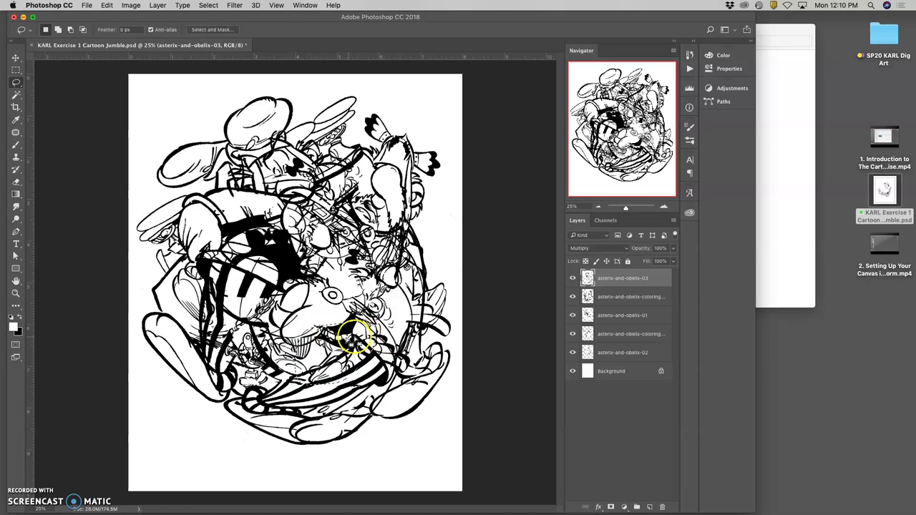
pyautogui.moveTo(354, 338); pyautogui.dragTo(323, 334)
pyautogui.click(606, 336)
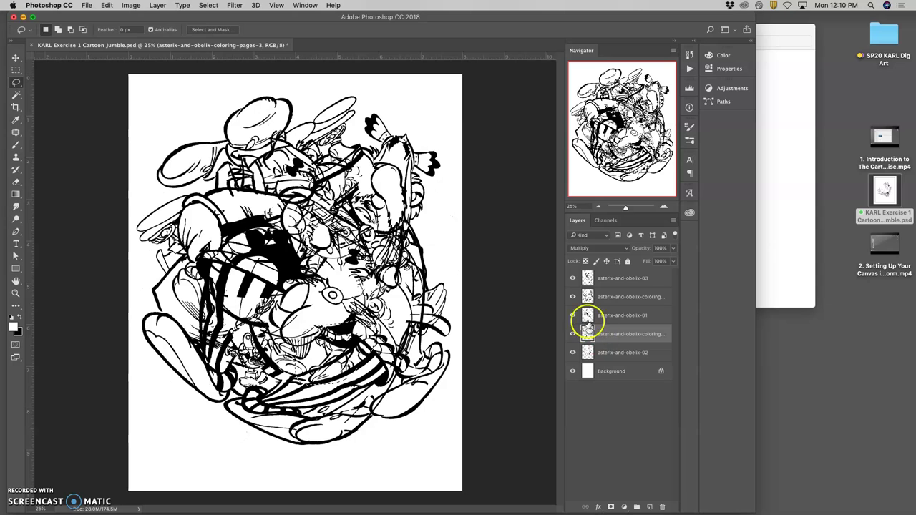
# - Set the asterix-and-obelix-02 layer's blend mode to Multiply
pyautogui.click(606, 370)
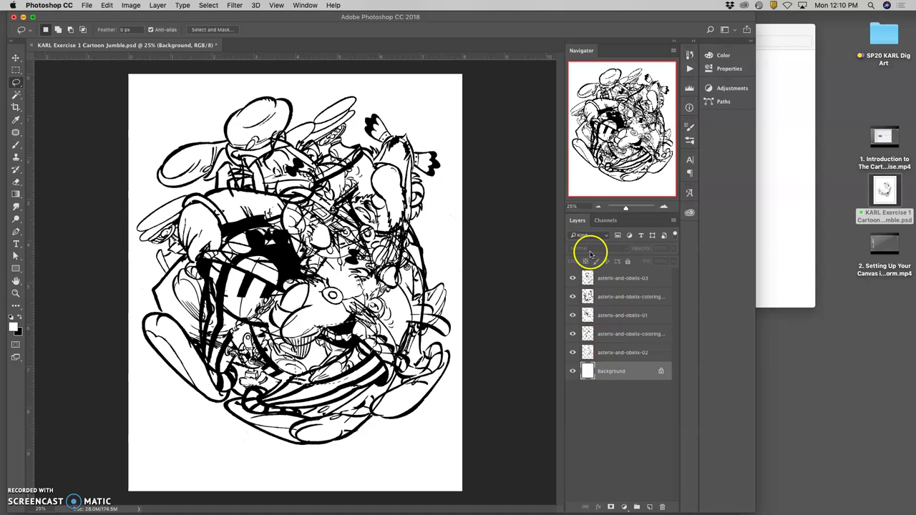
pyautogui.click(608, 352)
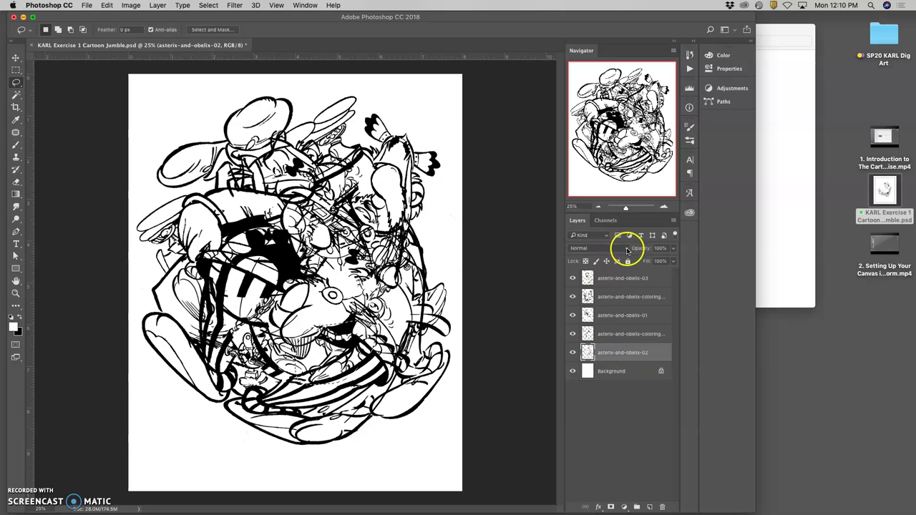
pyautogui.click(621, 247)
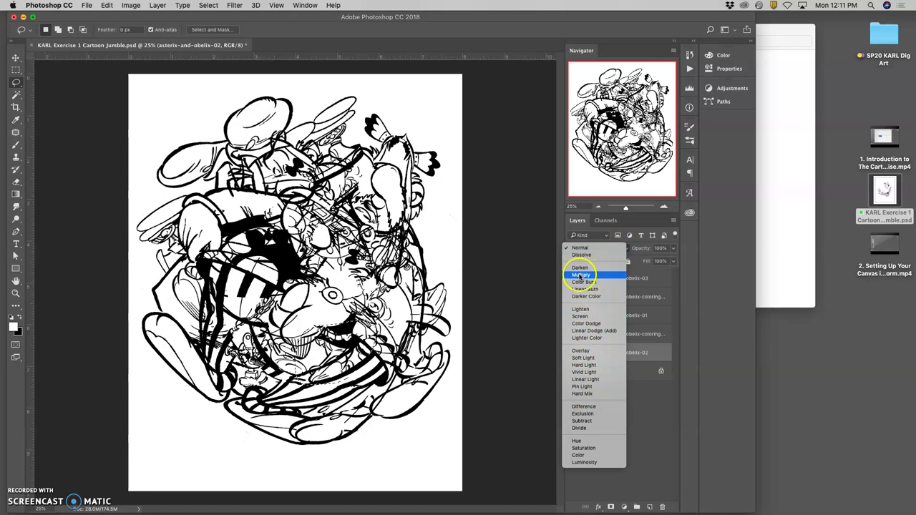
pyautogui.click(580, 276)
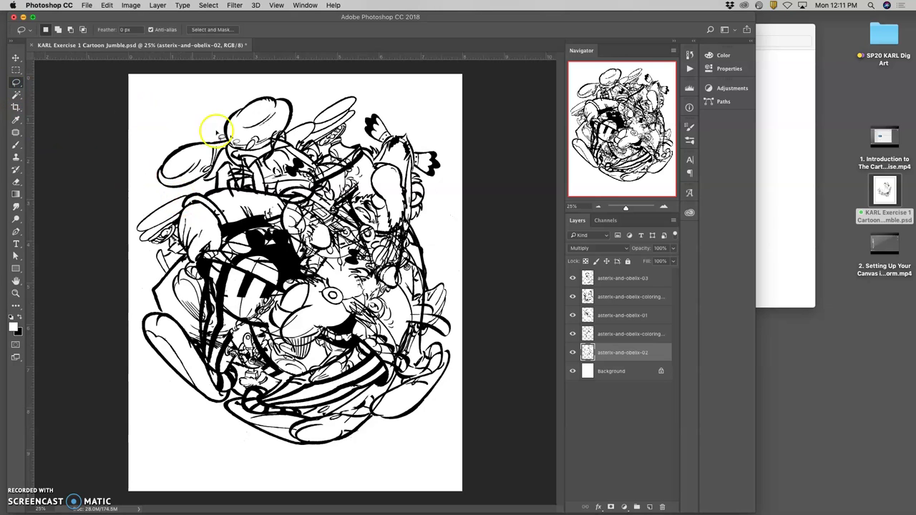
# - Set the asterix-and-obelix-03 layer's blend mode to Multiply
pyautogui.click(605, 283)
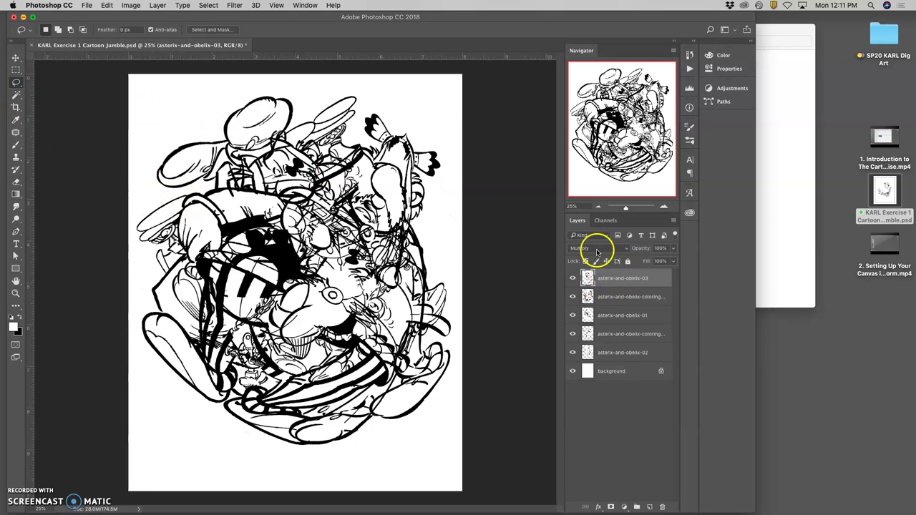
pyautogui.click(593, 248)
pyautogui.click(580, 220)
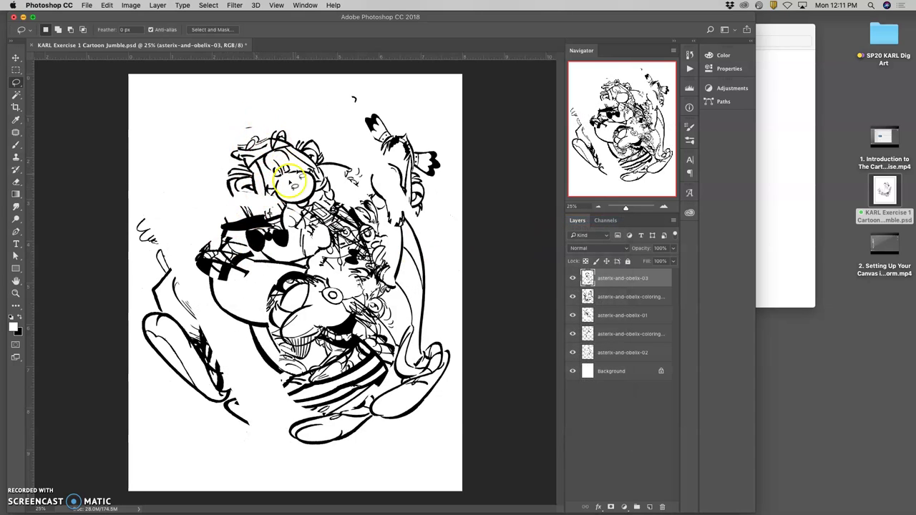
pyautogui.click(596, 248)
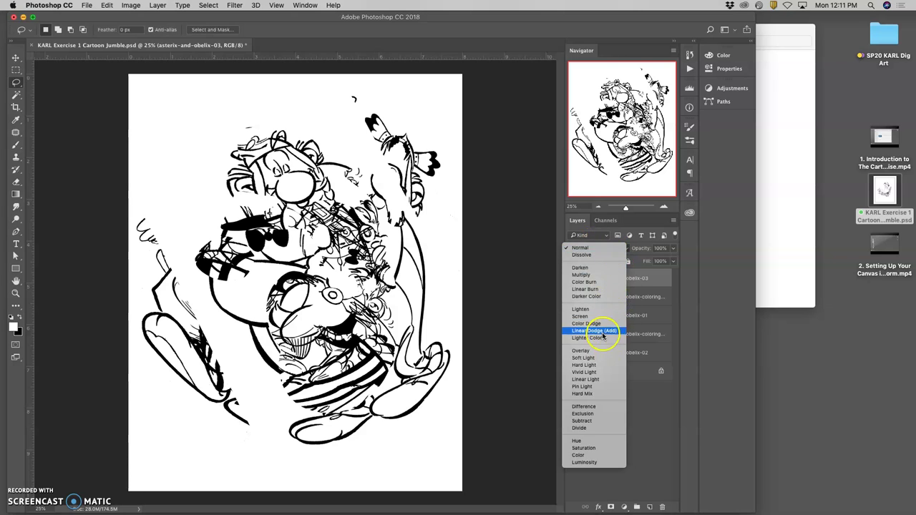
pyautogui.click(592, 278)
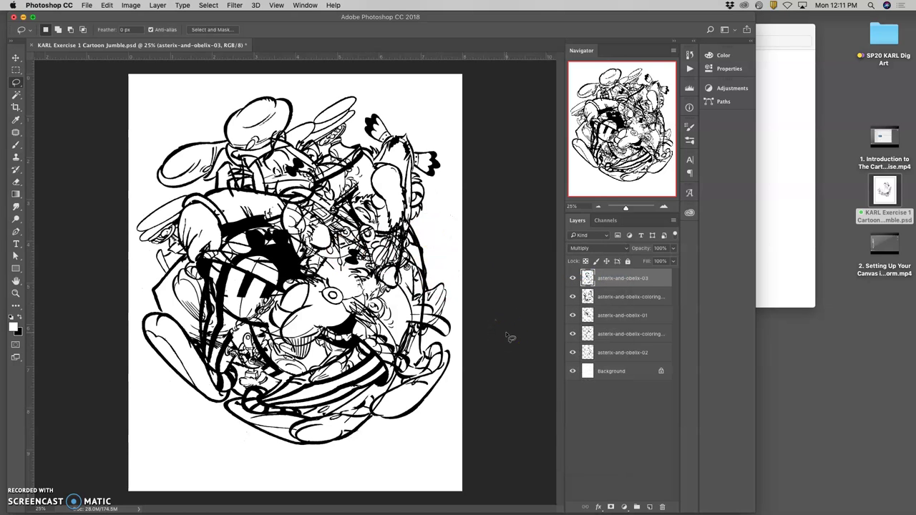
# - Compare layers, then lasso and delete an unwanted area of asterix-and-obelix-coloring-pages-22
pyautogui.click(572, 278)
pyautogui.click(573, 296)
pyautogui.click(572, 316)
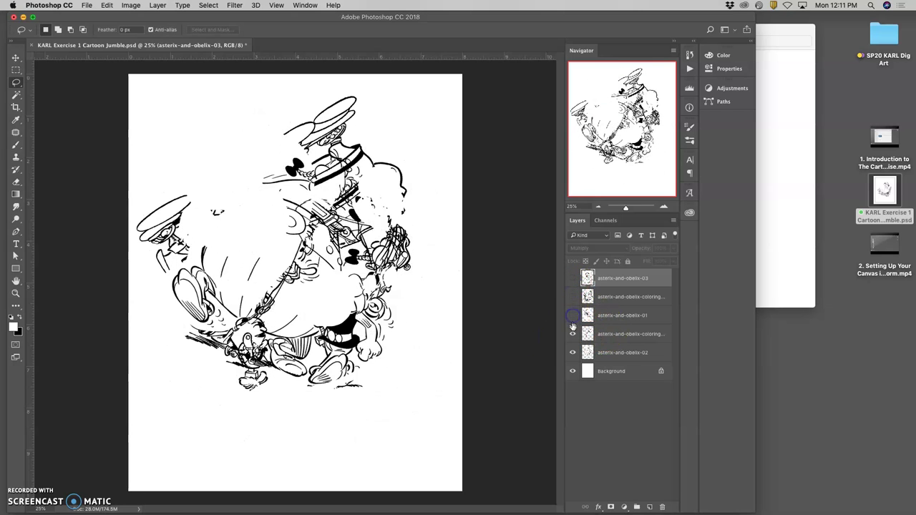
pyautogui.click(573, 316)
pyautogui.click(573, 296)
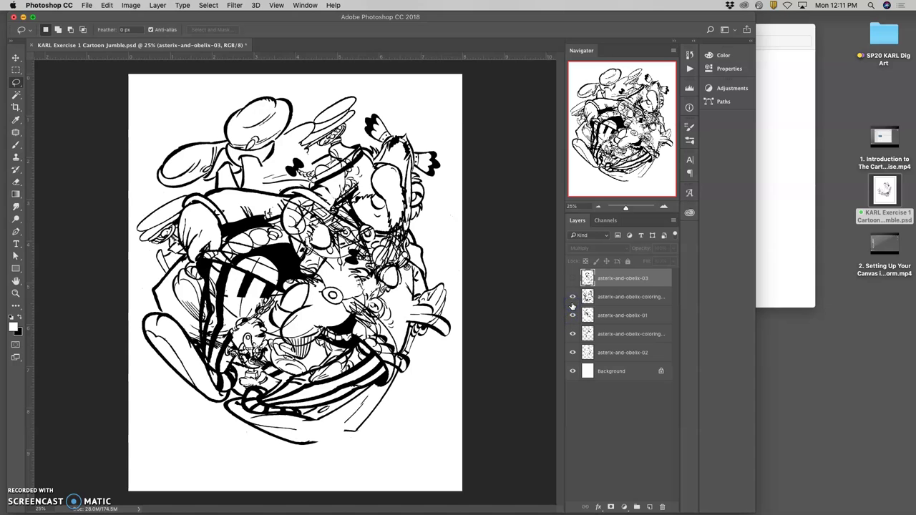
pyautogui.click(617, 299)
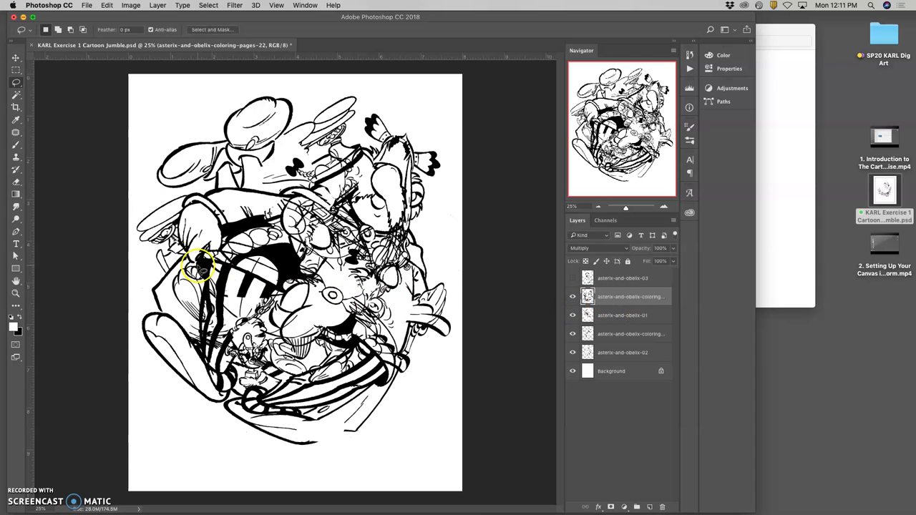
pyautogui.moveTo(251, 280)
pyautogui.mouseDown()
pyautogui.moveTo(236, 262)
pyautogui.moveTo(195, 270)
pyautogui.mouseUp()
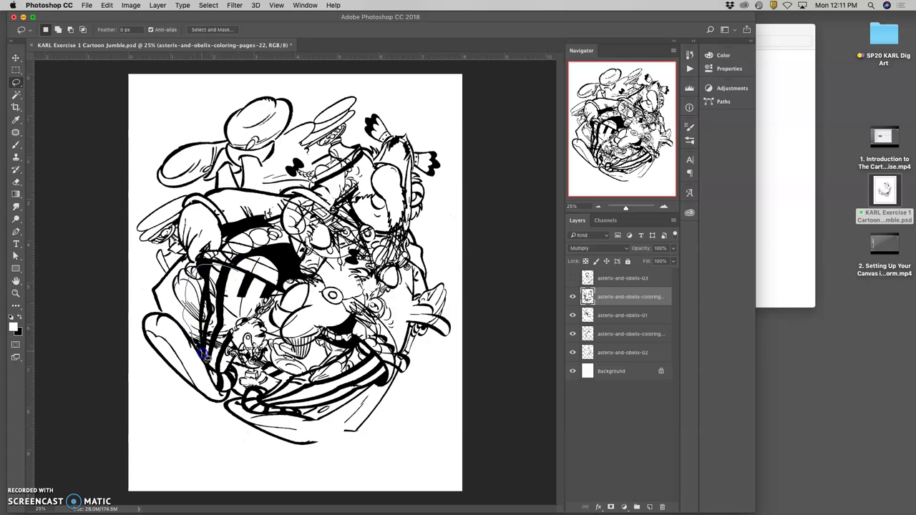
pyautogui.moveTo(227, 336); pyautogui.dragTo(240, 282)
pyautogui.press('Delete')
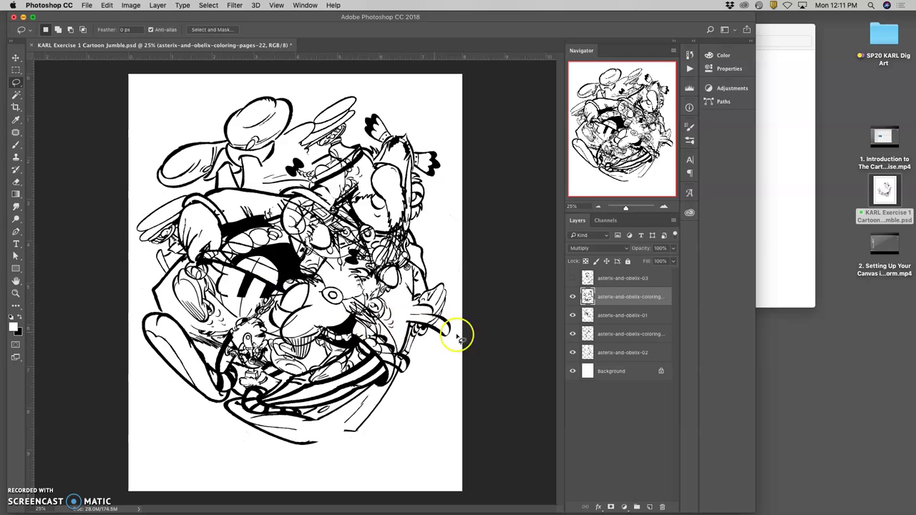
# - Turn asterix-and-obelix-03 back on and toggle layers to check the result with all visible
pyautogui.click(572, 278)
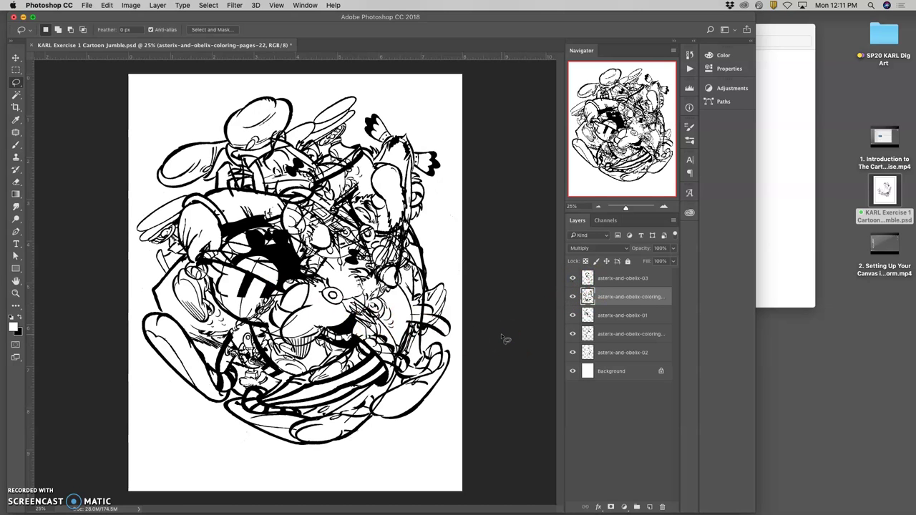
pyautogui.moveTo(224, 325); pyautogui.dragTo(229, 325)
pyautogui.click(572, 297)
pyautogui.click(573, 296)
pyautogui.click(572, 315)
pyautogui.click(573, 315)
pyautogui.click(572, 278)
pyautogui.click(572, 278)
pyautogui.click(602, 283)
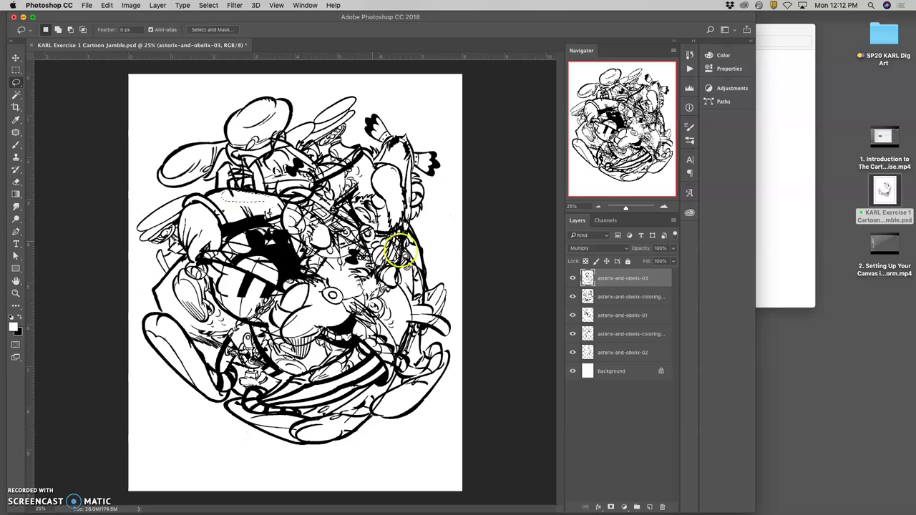
pyautogui.click(573, 278)
pyautogui.click(573, 279)
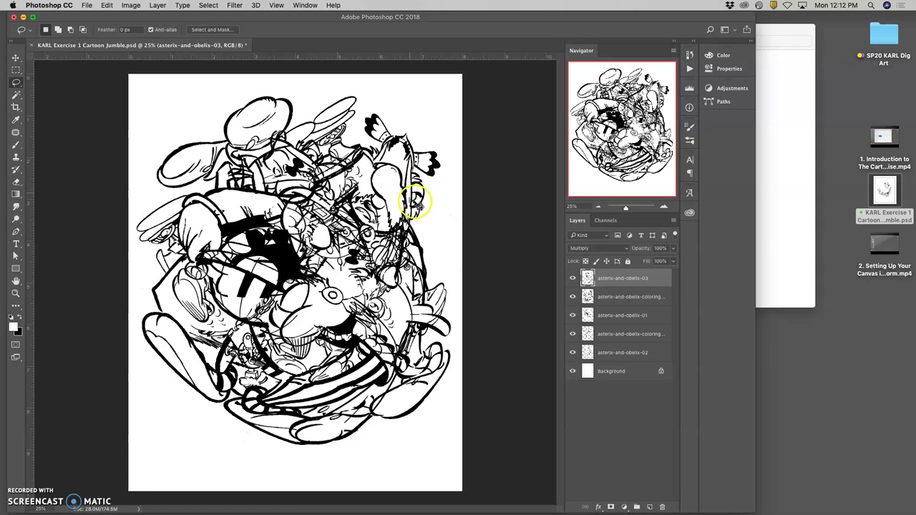
pyautogui.click(572, 353)
pyautogui.click(573, 352)
pyautogui.click(572, 334)
pyautogui.click(572, 334)
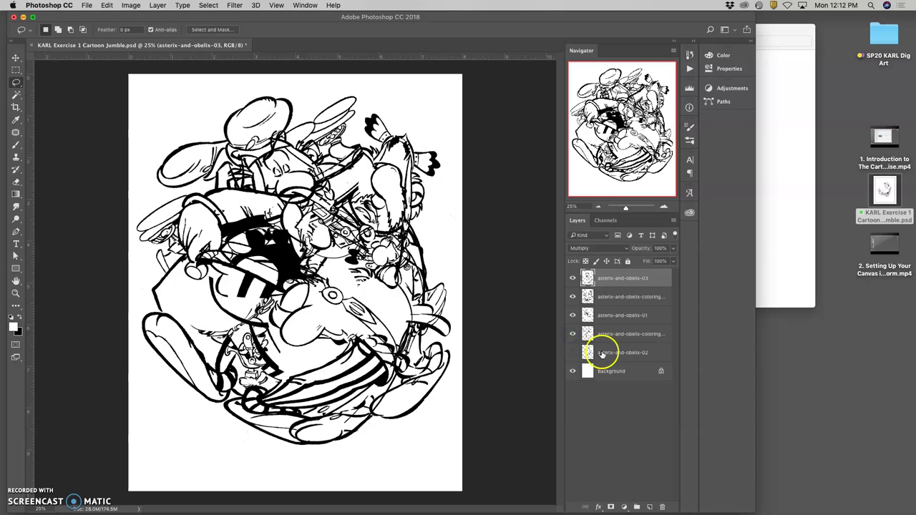
pyautogui.click(572, 353)
pyautogui.click(572, 353)
pyautogui.click(601, 353)
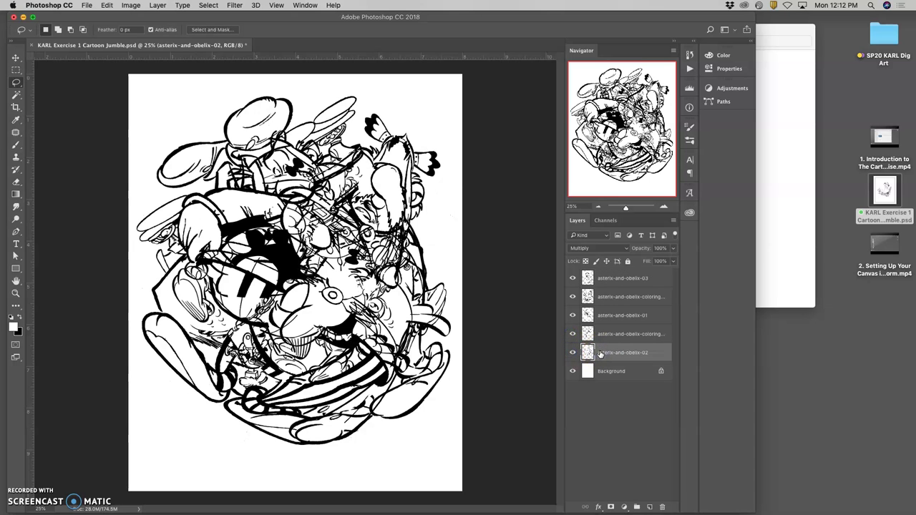
pyautogui.click(603, 334)
pyautogui.click(572, 334)
pyautogui.click(573, 334)
pyautogui.click(601, 315)
pyautogui.click(571, 316)
pyautogui.click(572, 316)
pyautogui.click(581, 297)
pyautogui.click(572, 297)
pyautogui.click(572, 297)
pyautogui.click(607, 279)
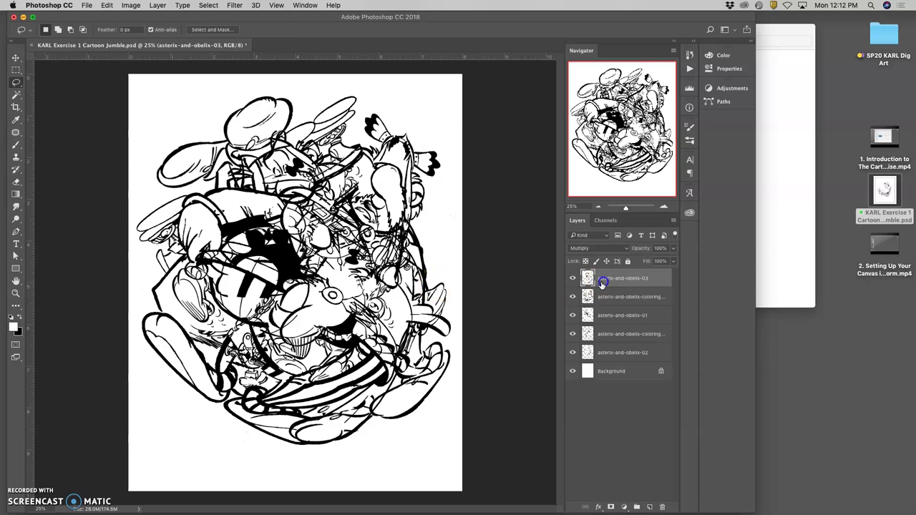
pyautogui.press('super+d')
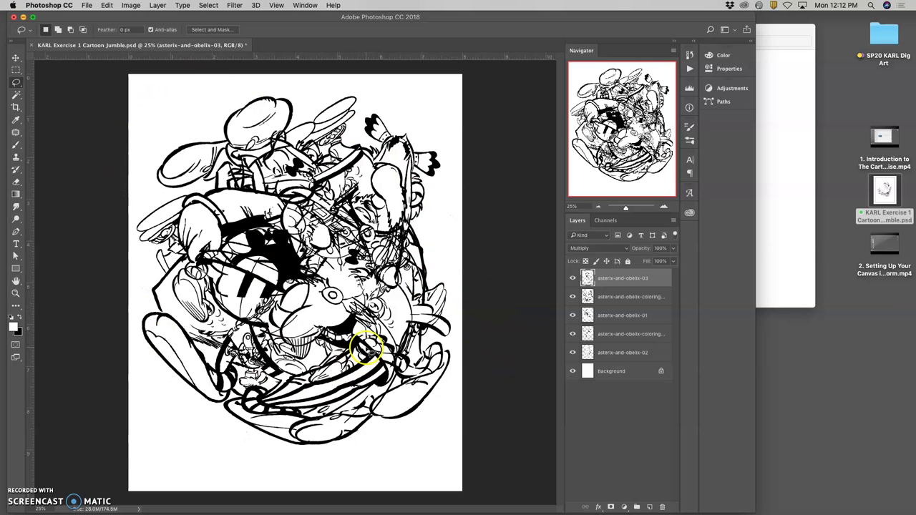
pyautogui.press('super+minus')
pyautogui.press('super+minus')
pyautogui.press('super+minus')
pyautogui.press('super+equal')
pyautogui.press('super+equal')
pyautogui.press('super+equal')
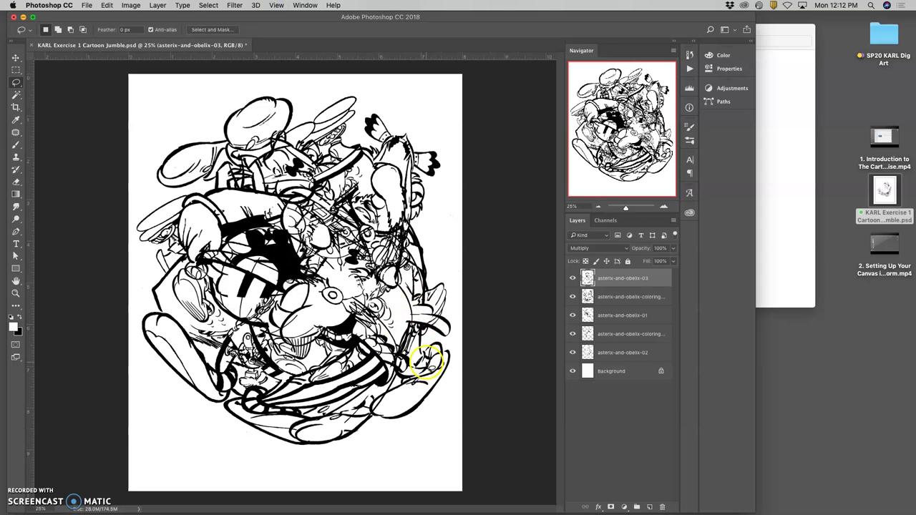
pyautogui.click(380, 399)
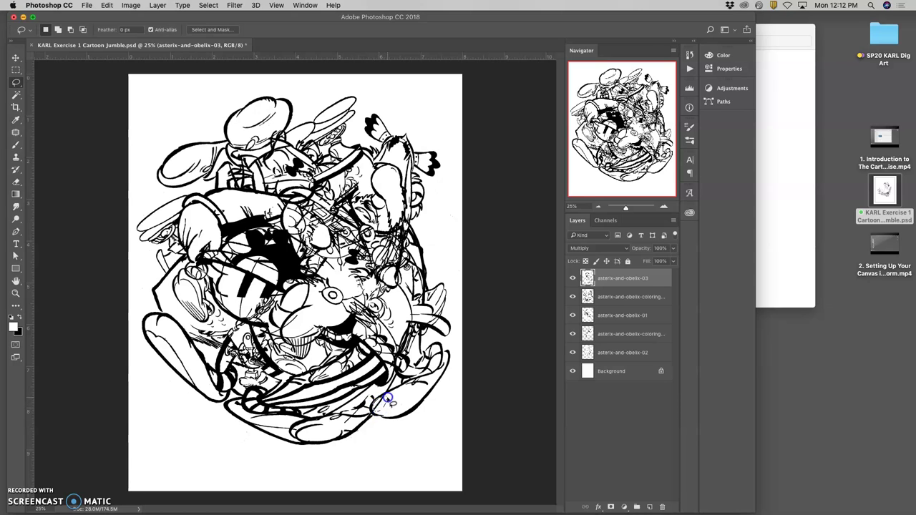
pyautogui.click(573, 279)
pyautogui.click(573, 279)
pyautogui.click(572, 296)
pyautogui.click(572, 296)
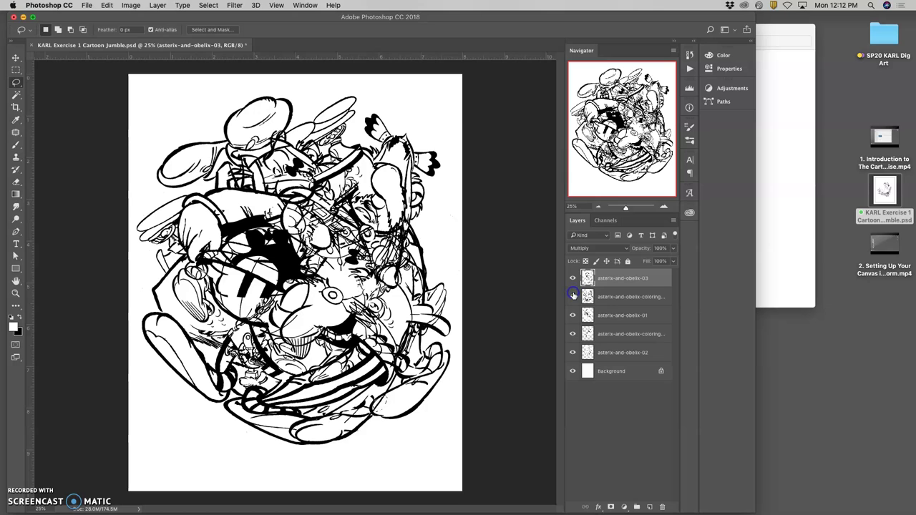
pyautogui.click(619, 298)
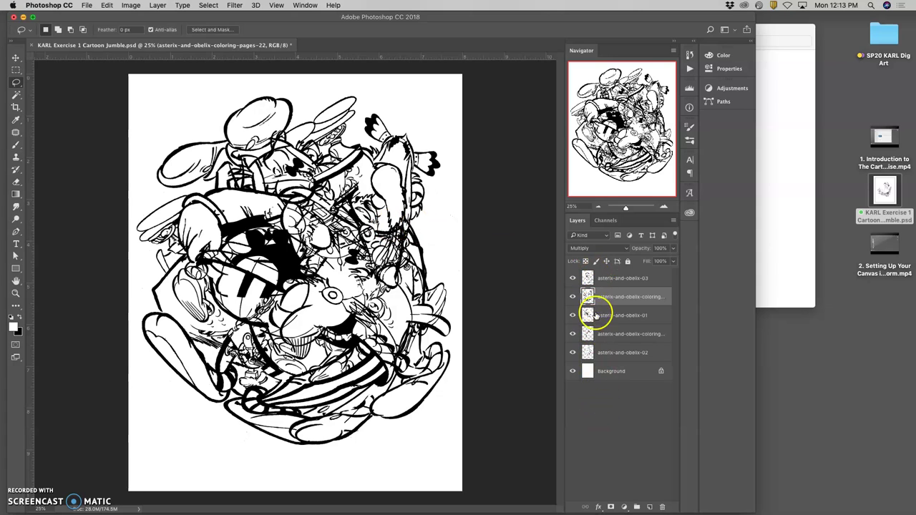
pyautogui.click(613, 279)
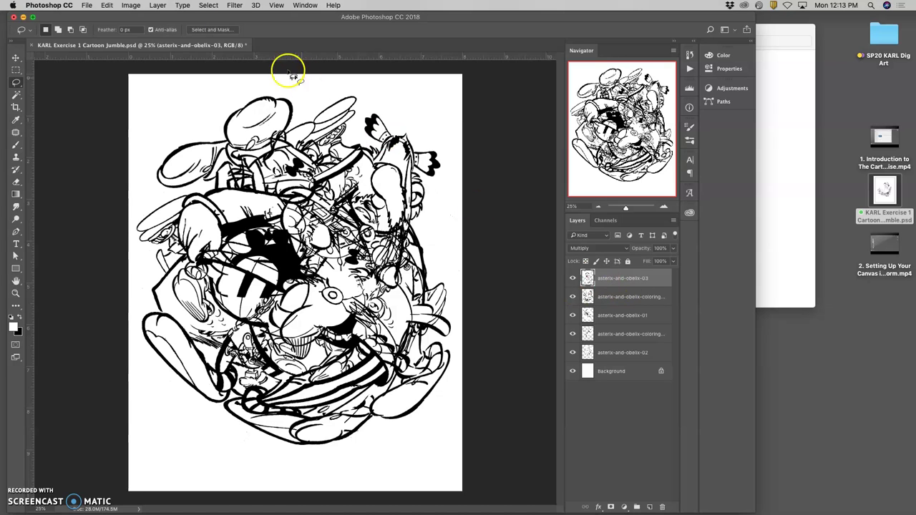
# - Stamp all visible layers into a merged Layer 1 and hide the lower layers and Background
pyautogui.click(157, 5)
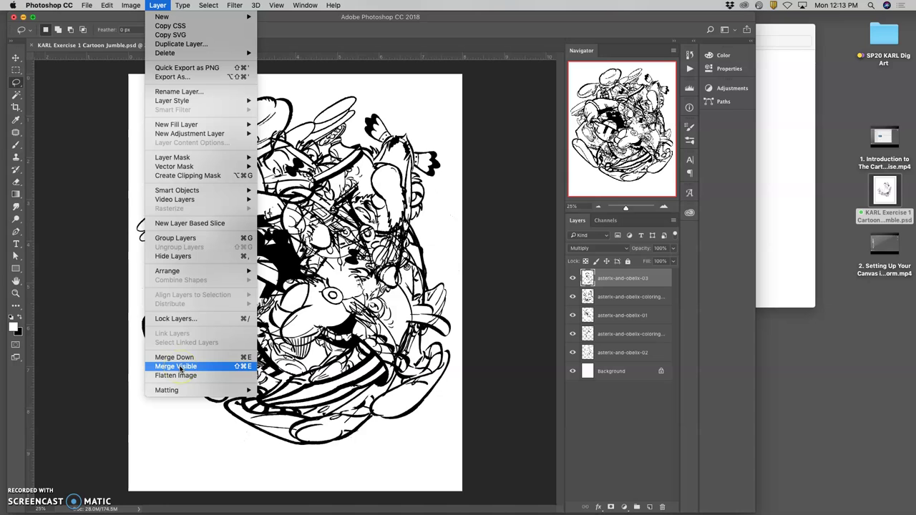
pyautogui.keyDown('alt'); pyautogui.click(180, 367); pyautogui.keyUp('alt')
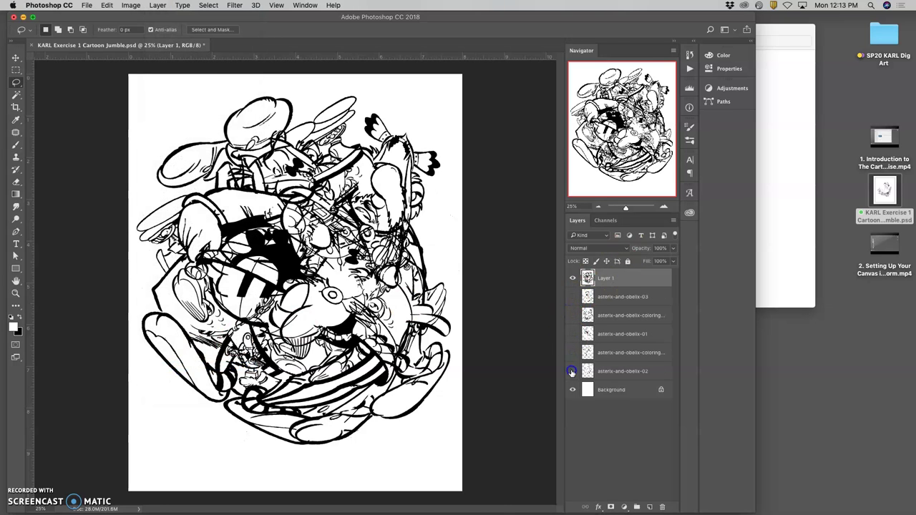
pyautogui.moveTo(571, 372); pyautogui.dragTo(573, 389)
pyautogui.click(572, 278)
pyautogui.click(573, 278)
pyautogui.click(573, 277)
pyautogui.click(572, 278)
# - Compare Layer 1 with the originals, then hide every original layer, leaving Layer 1 visible
pyautogui.click(573, 278)
pyautogui.click(573, 296)
pyautogui.click(572, 316)
pyautogui.click(572, 333)
pyautogui.click(572, 352)
pyautogui.click(572, 371)
pyautogui.click(572, 371)
pyautogui.click(571, 352)
pyautogui.click(572, 333)
pyautogui.click(571, 315)
pyautogui.click(571, 296)
pyautogui.click(574, 278)
# - Select all white areas of Layer 1 with a non-contiguous Magic Wand and delete them
pyautogui.click(20, 95)
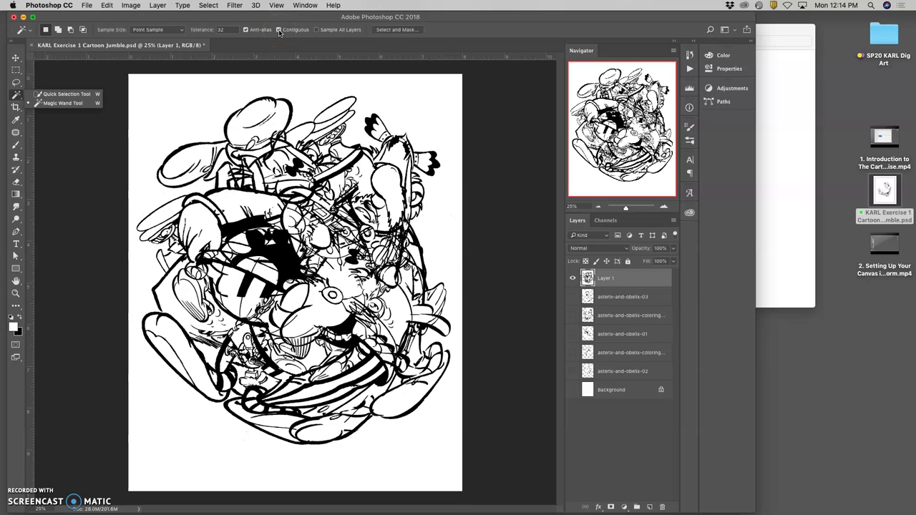
pyautogui.click(279, 30)
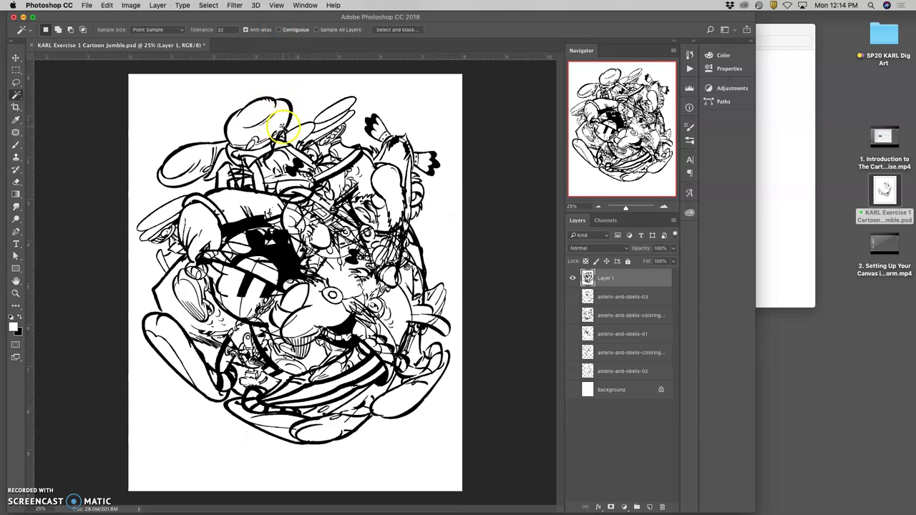
pyautogui.click(193, 102)
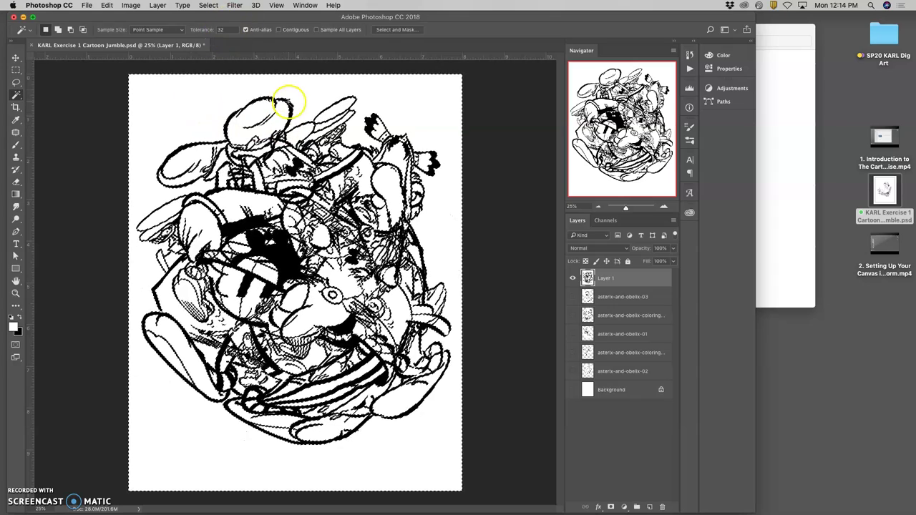
pyautogui.click(573, 278)
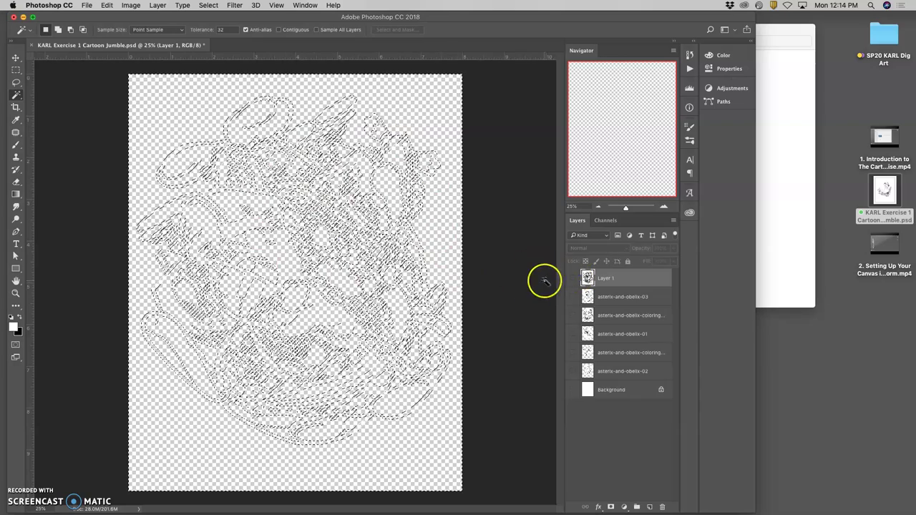
pyautogui.click(573, 278)
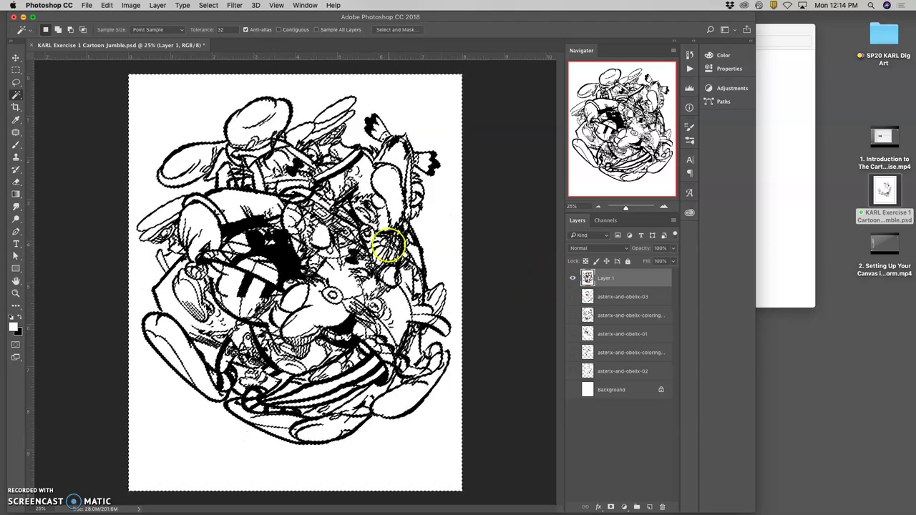
pyautogui.press('Delete')
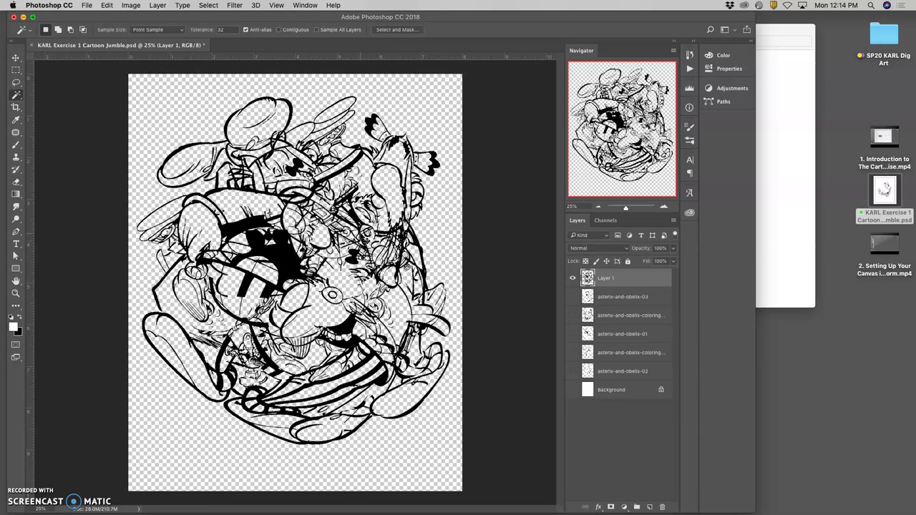
# - Zoom in and out on the cut-out linework and check transparency by toggling the Background
pyautogui.press('super+equal')
pyautogui.press('super+equal')
pyautogui.press('super+equal')
pyautogui.press('super+equal')
pyautogui.press('super+equal')
pyautogui.press('super+equal')
pyautogui.press('super+equal')
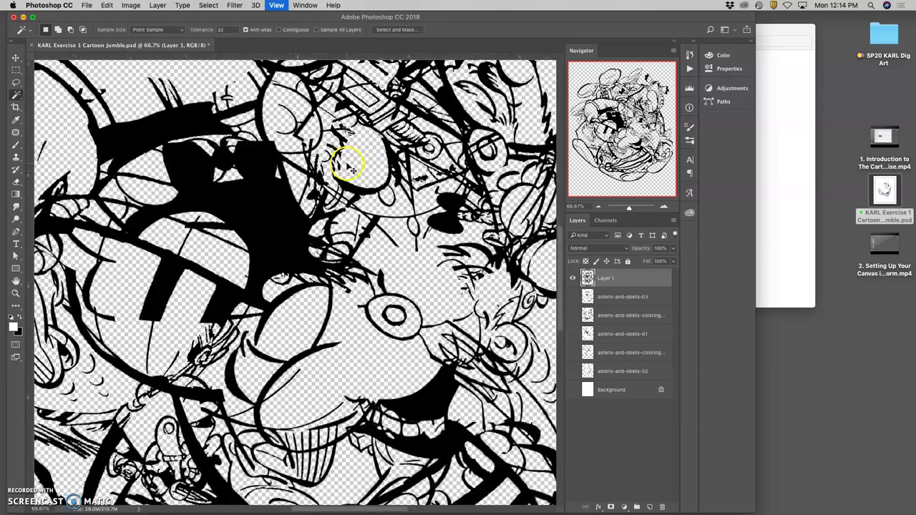
pyautogui.scroll(-10, 315, 312)
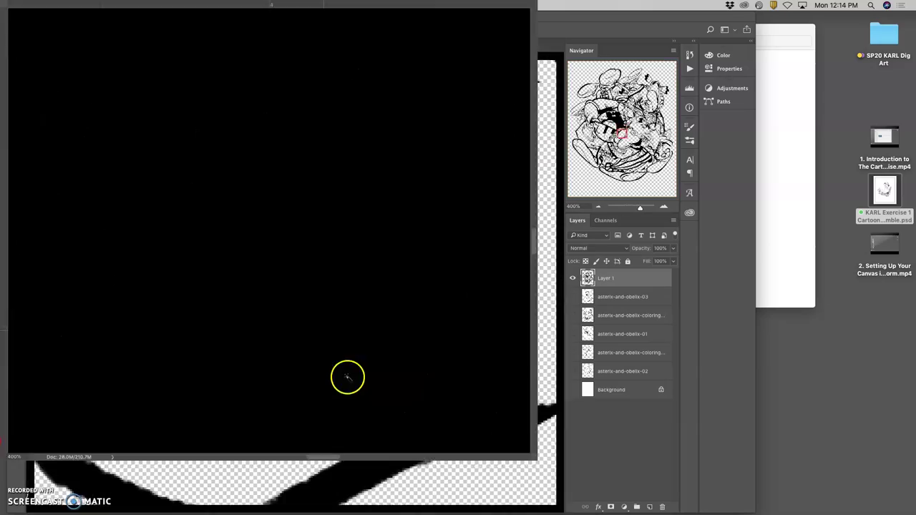
pyautogui.press('super+minus')
pyautogui.press('super+minus')
pyautogui.press('super+minus')
pyautogui.press('super+minus')
pyautogui.press('super+minus')
pyautogui.press('super+minus')
pyautogui.press('super+minus')
pyautogui.press('super+minus')
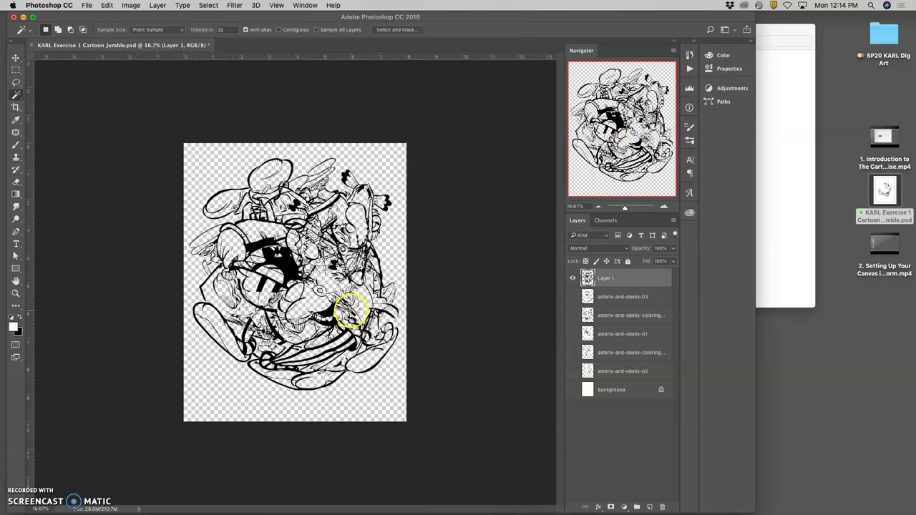
pyautogui.press('super+equal')
pyautogui.press('super+equal')
pyautogui.press('super+minus')
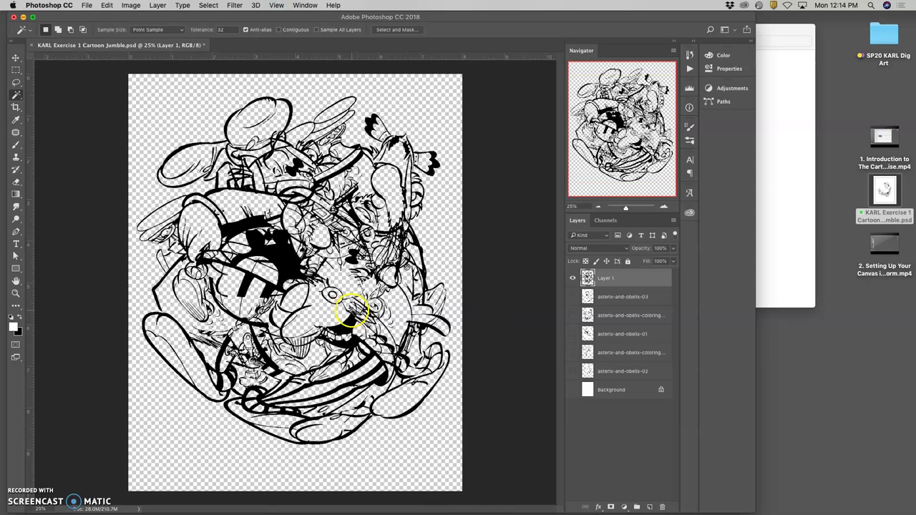
pyautogui.press('super+minus')
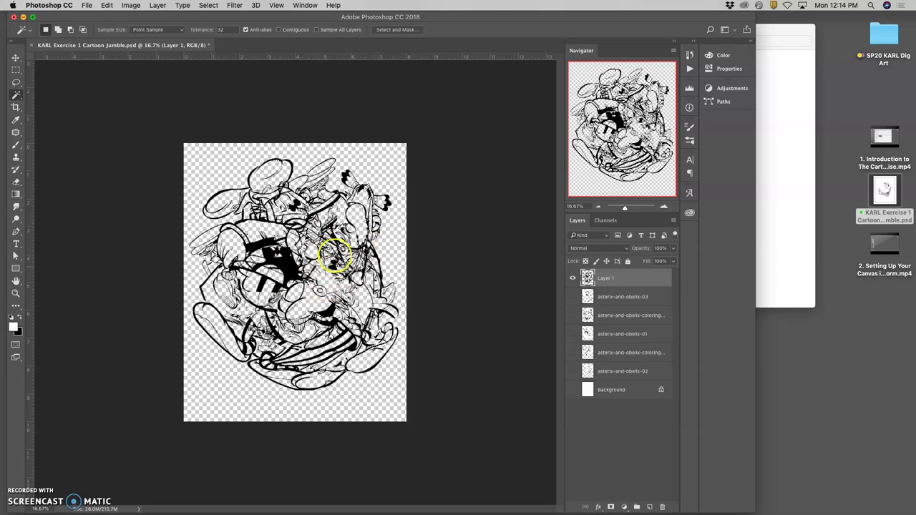
pyautogui.click(573, 390)
pyautogui.click(573, 389)
pyautogui.click(572, 278)
pyautogui.click(573, 278)
# - Save over KARL Exercise 1 Cartoon Jumble.psd on the Desktop, replacing the existing file
pyautogui.click(87, 6)
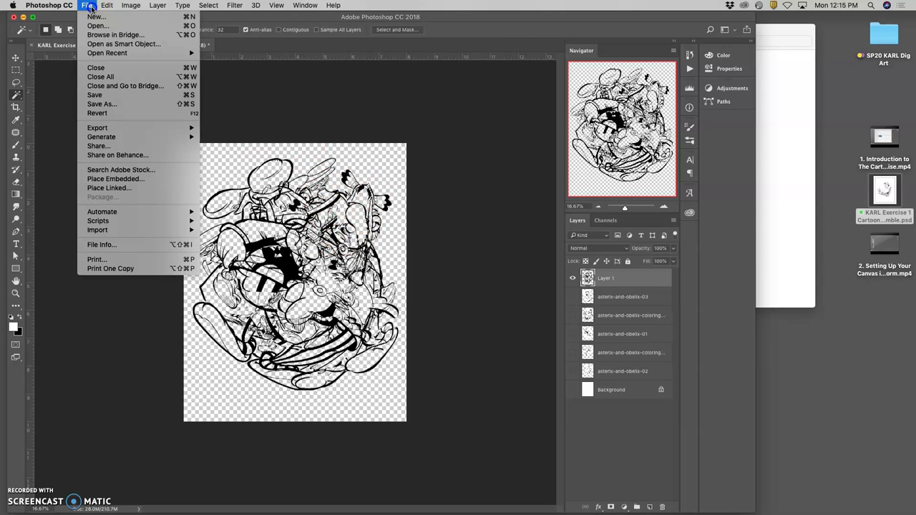
pyautogui.click(115, 106)
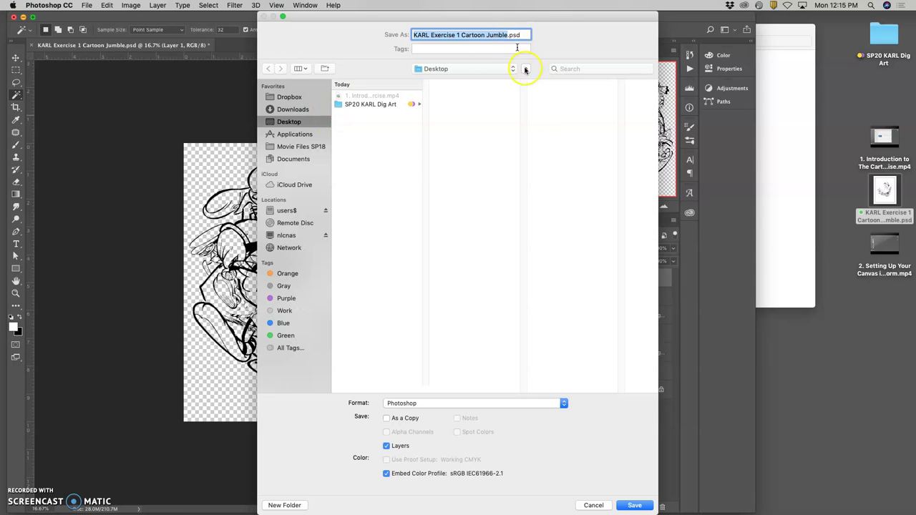
pyautogui.click(635, 505)
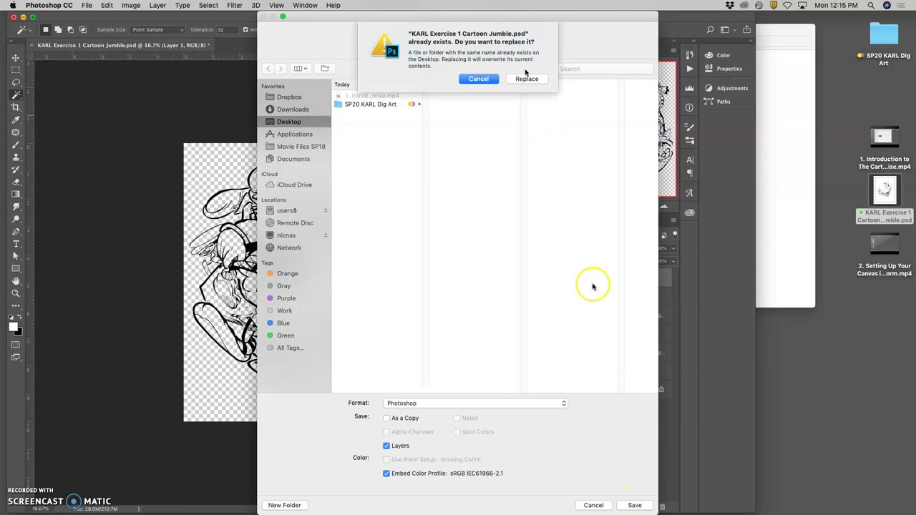
pyautogui.click(527, 80)
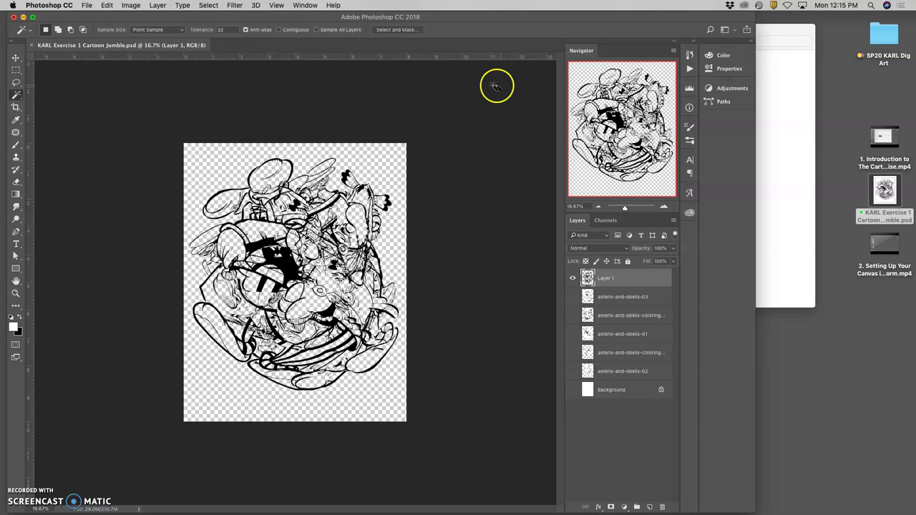
pyautogui.click(87, 5)
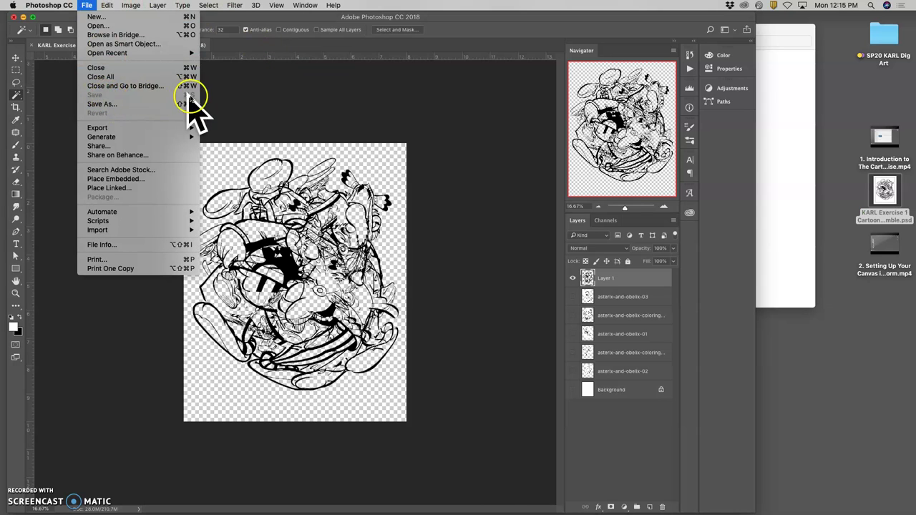
pyautogui.click(346, 87)
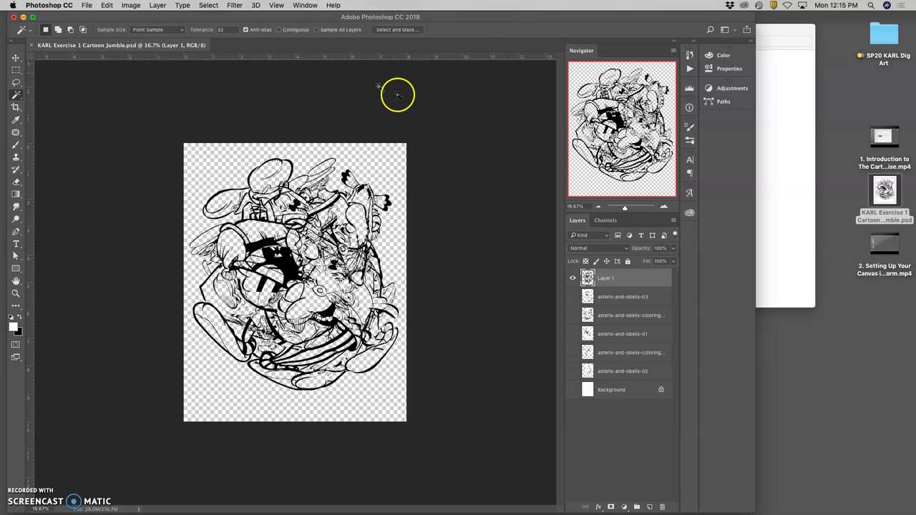
pyautogui.click(89, 6)
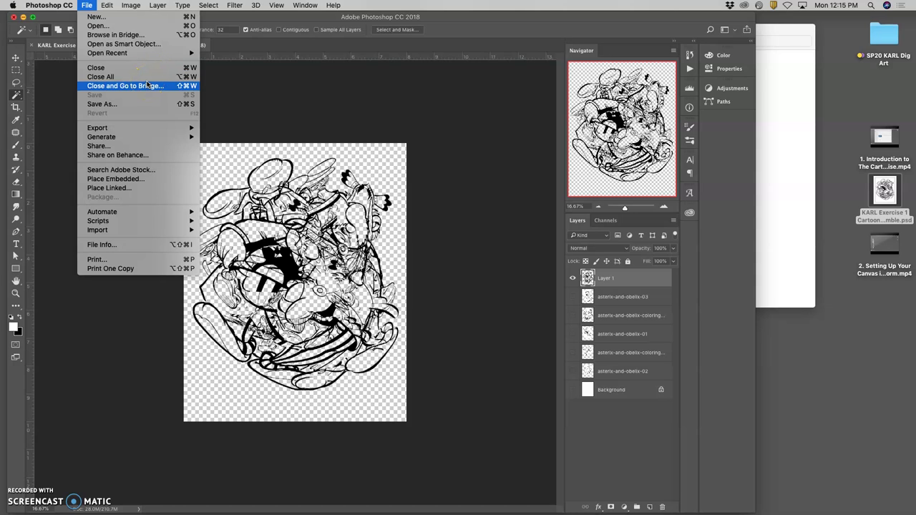
# - Save a PNG copy of the collage to the Desktop and open it in Preview
pyautogui.click(106, 104)
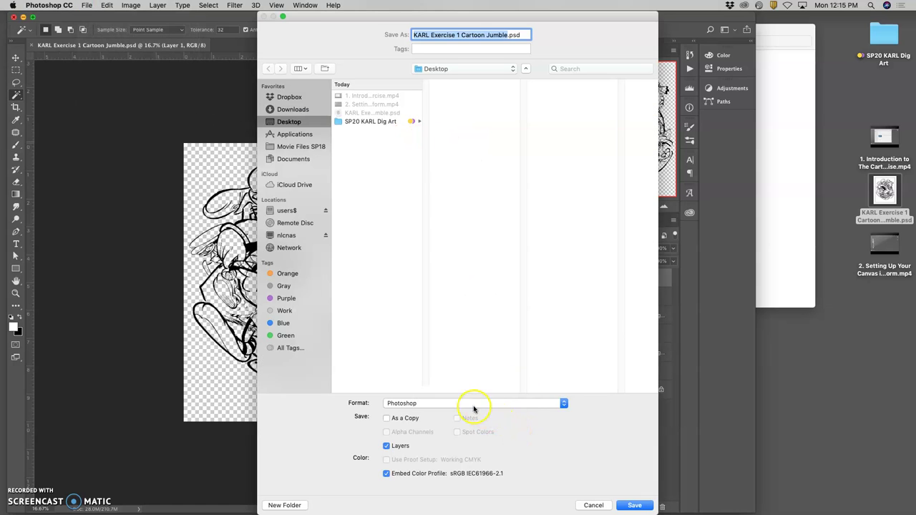
pyautogui.click(472, 403)
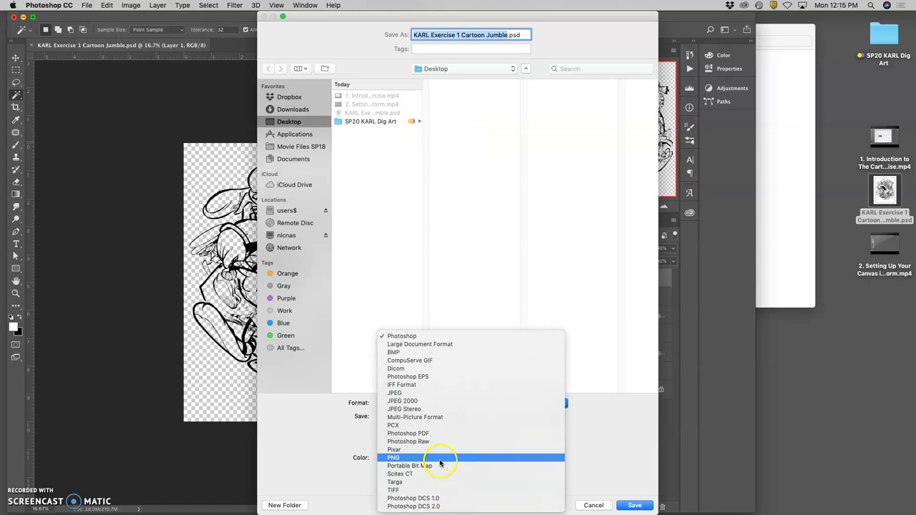
pyautogui.click(439, 461)
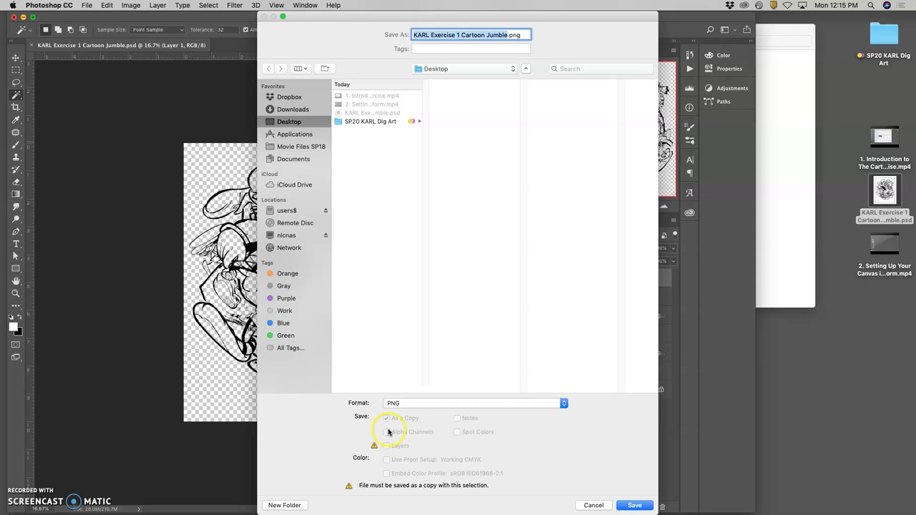
pyautogui.click(633, 505)
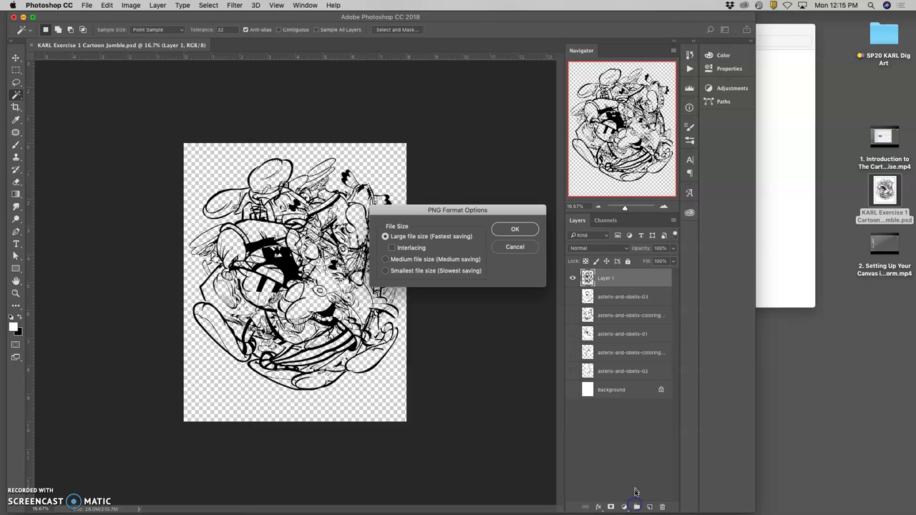
pyautogui.click(518, 229)
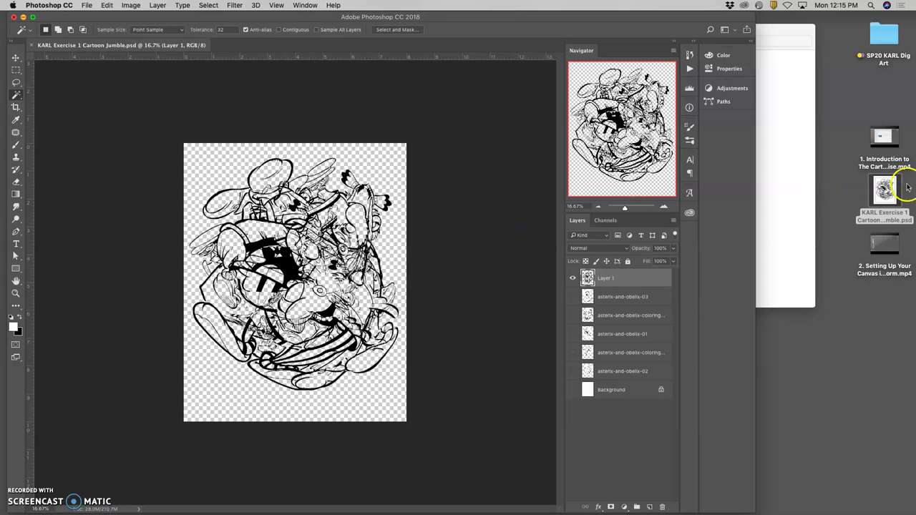
pyautogui.click(880, 315)
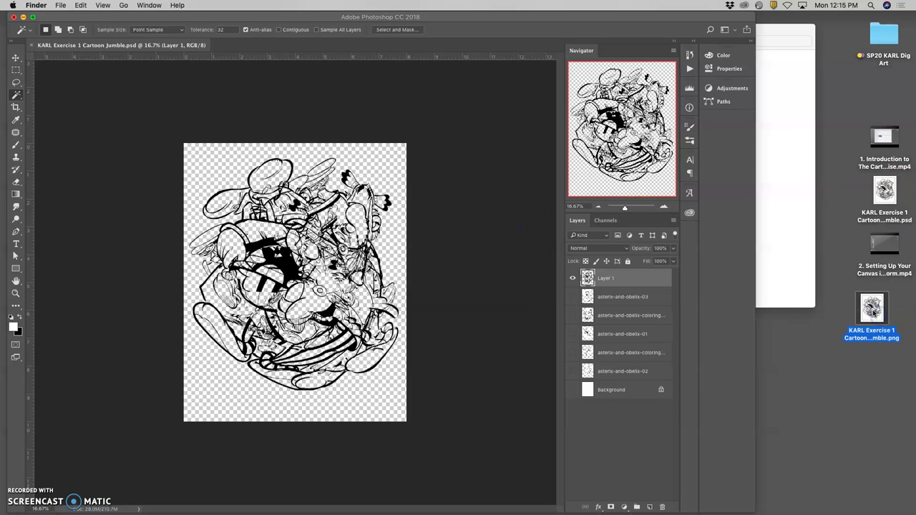
pyautogui.doubleClick(872, 310)
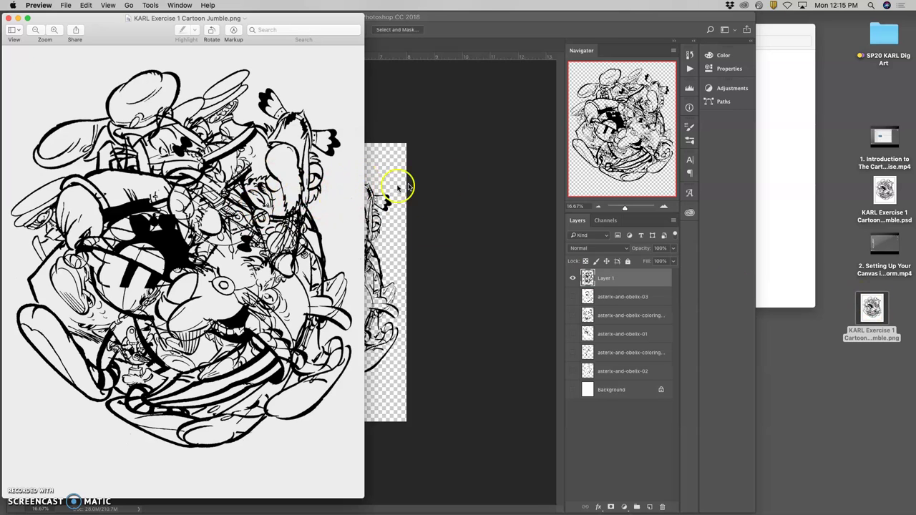
# - Save a JPEG copy named KARL Exercise 1 Cartoon Jumble.jpg with default quality settings
pyautogui.click(443, 169)
pyautogui.click(88, 6)
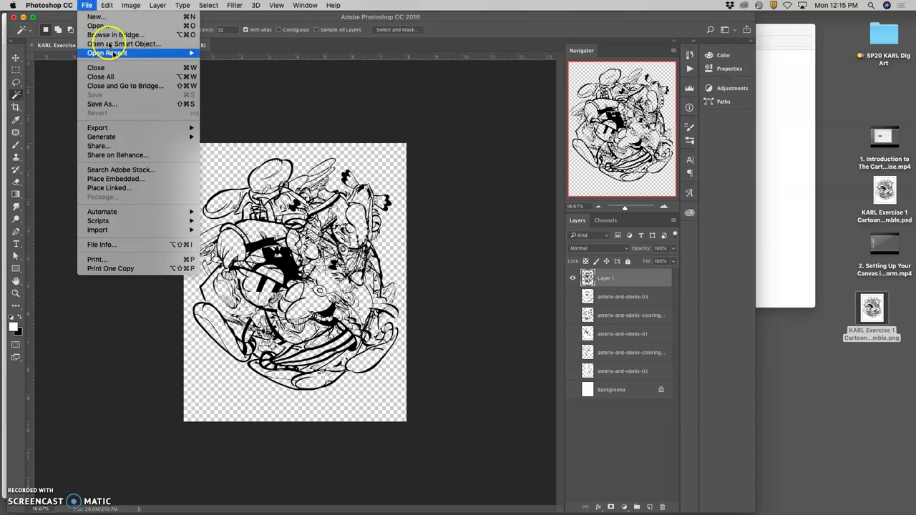
pyautogui.click(114, 117)
pyautogui.click(468, 402)
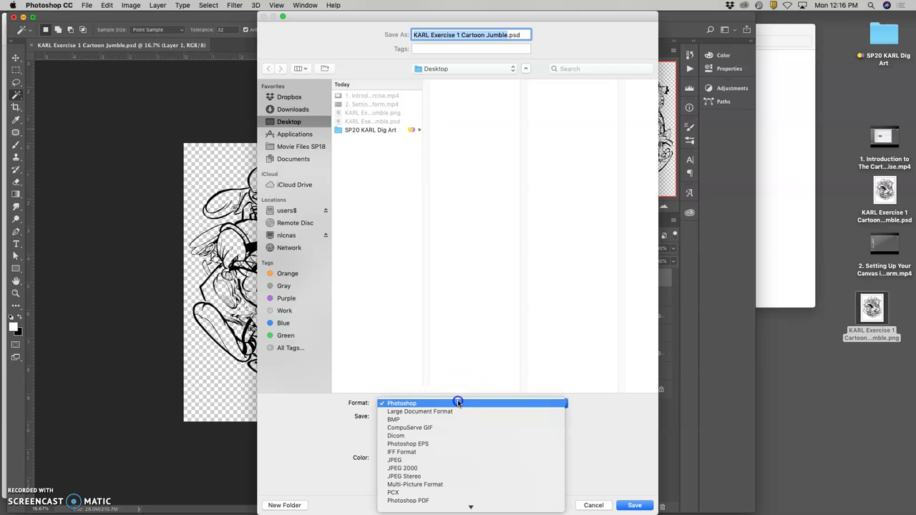
pyautogui.click(395, 412)
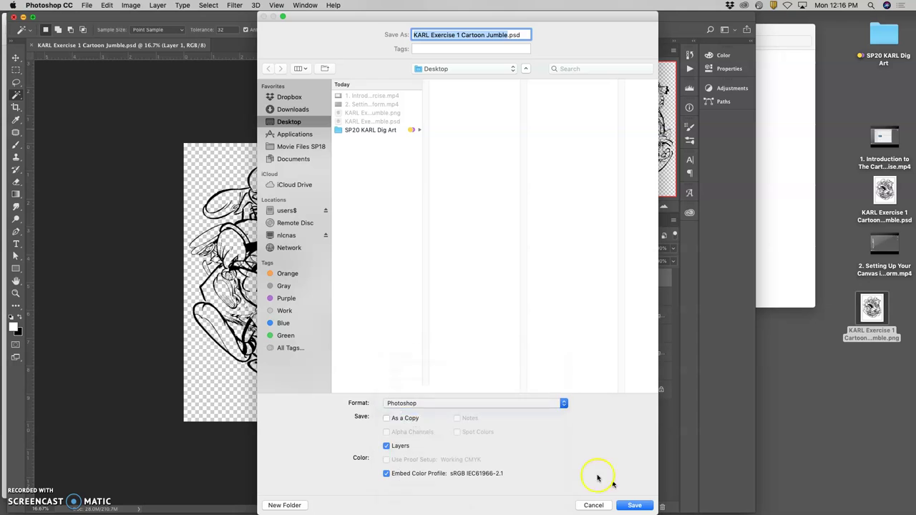
pyautogui.click(635, 505)
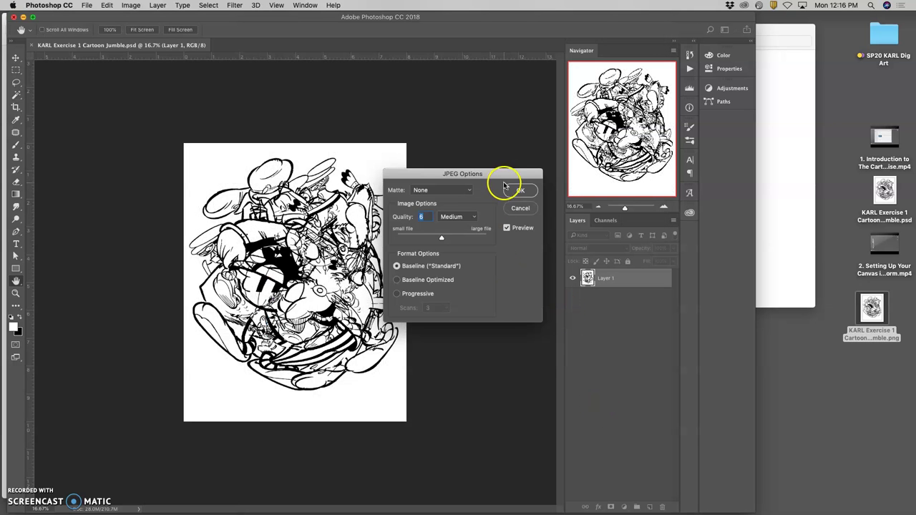
pyautogui.click(531, 187)
# - Open the saved JPEG in Preview beside the PNG, compare them zoomed, and close the PNG
pyautogui.doubleClick(884, 404)
pyautogui.moveTo(287, 29); pyautogui.dragTo(639, 3)
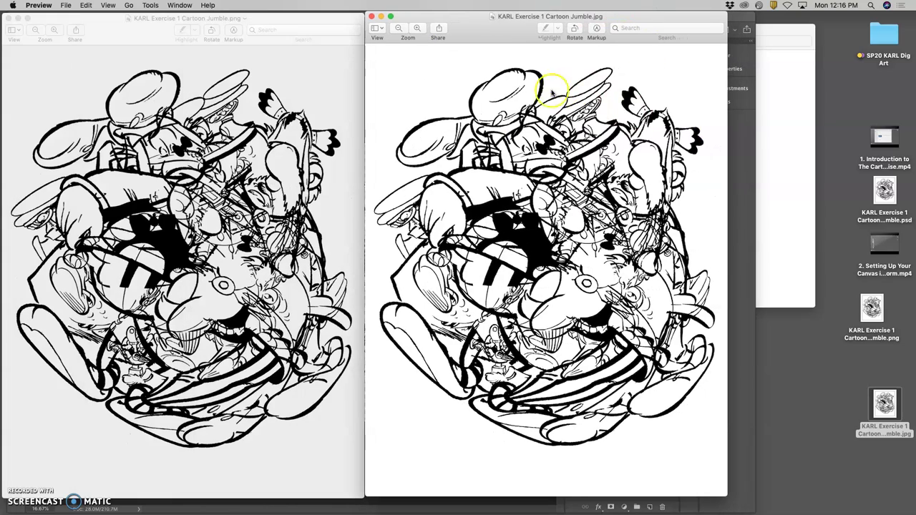
pyautogui.scroll(10, 580, 133)
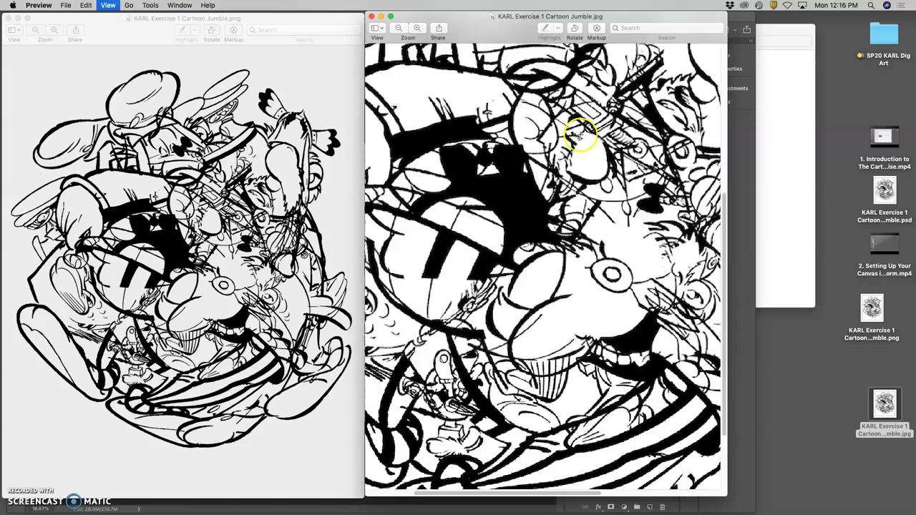
pyautogui.scroll(-10, 579, 134)
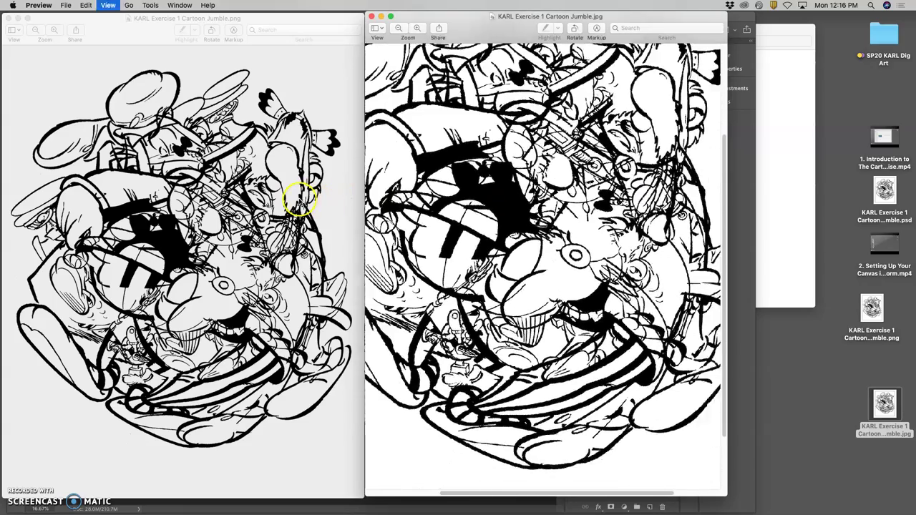
pyautogui.click(9, 17)
# - Close the JPEG Preview window and return to the Photoshop jumble document
pyautogui.click(372, 16)
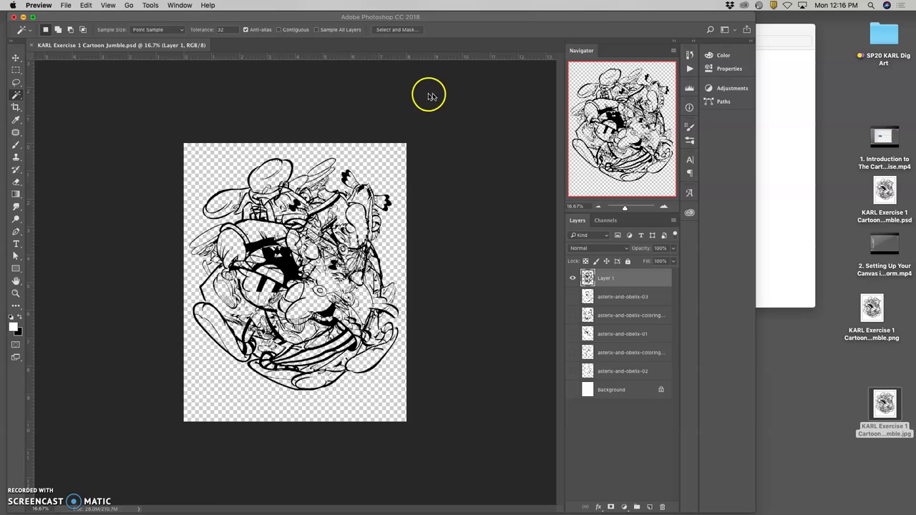
pyautogui.click(840, 404)
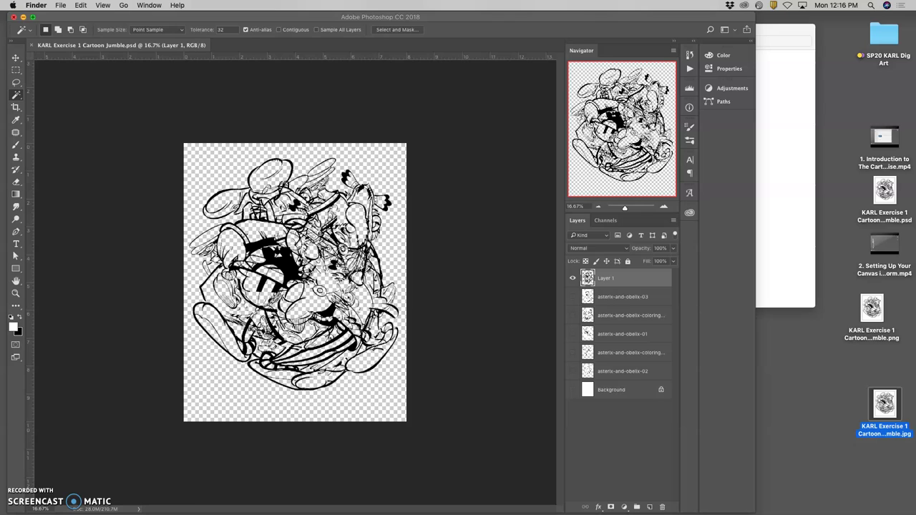
pyautogui.click(623, 281)
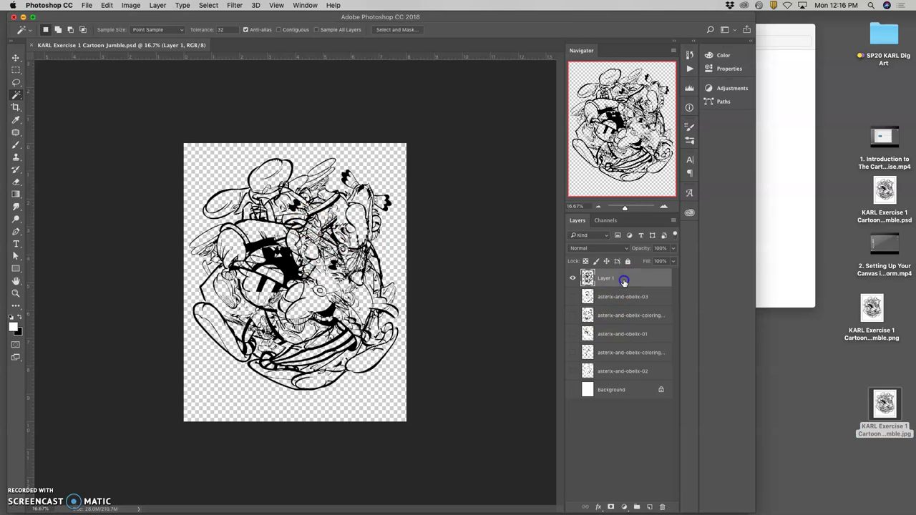
# - Give Layer 1 a white, outside Stroke layer effect of 10 px
pyautogui.doubleClick(624, 282)
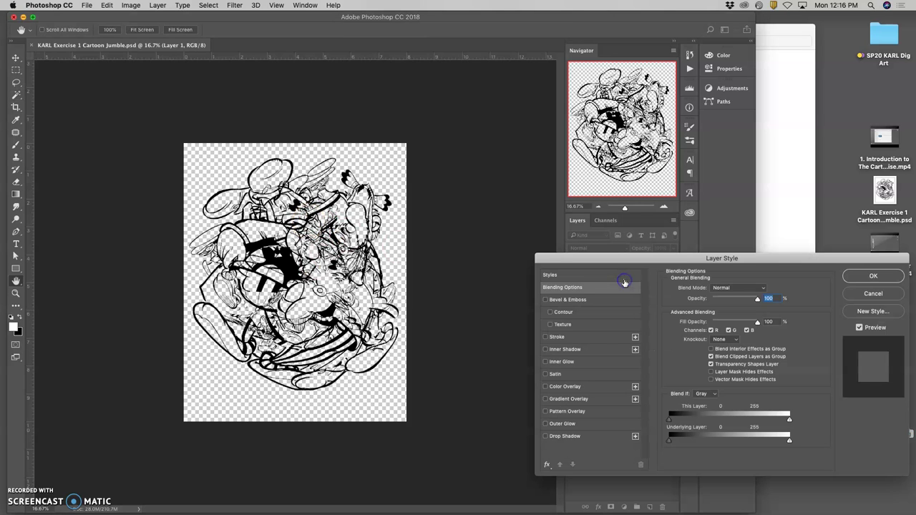
pyautogui.click(569, 337)
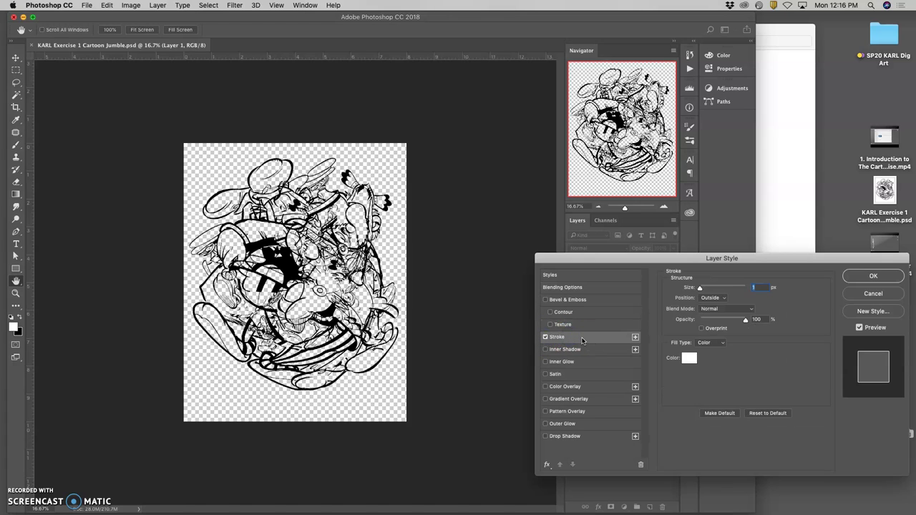
pyautogui.click(689, 360)
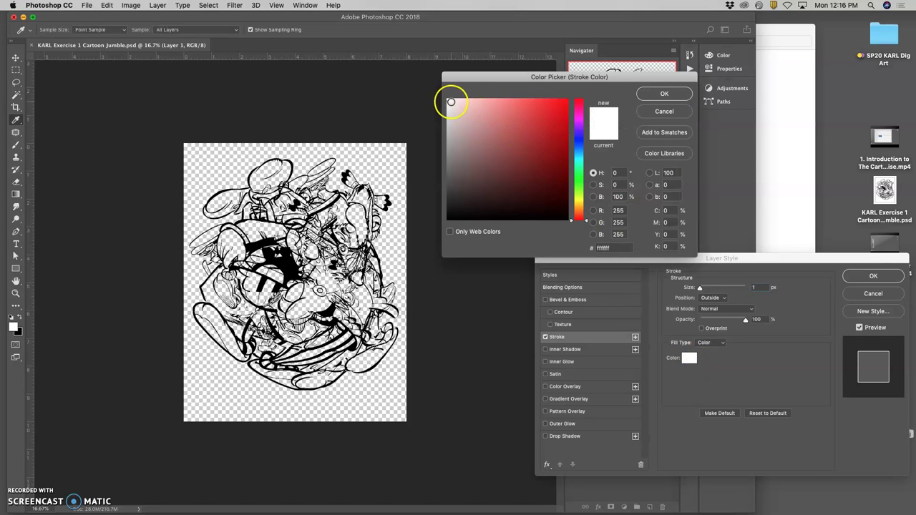
pyautogui.click(666, 95)
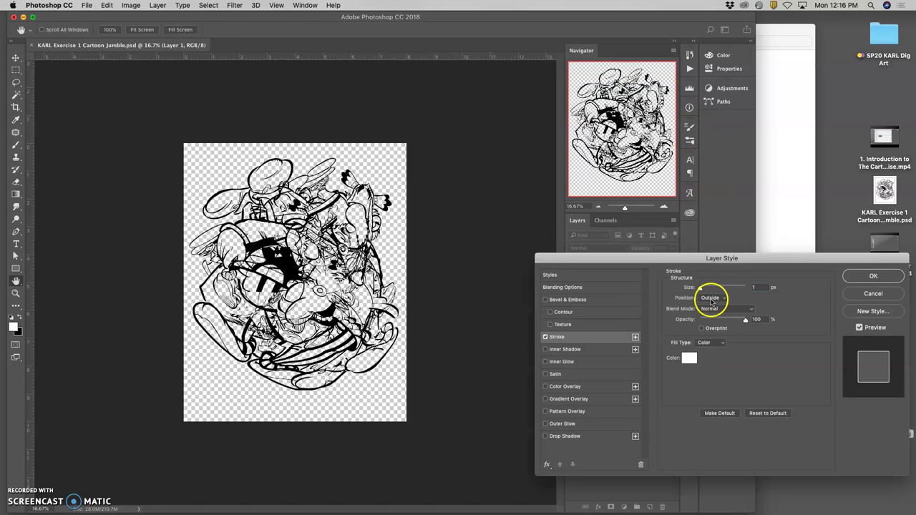
pyautogui.moveTo(700, 289); pyautogui.dragTo(707, 288)
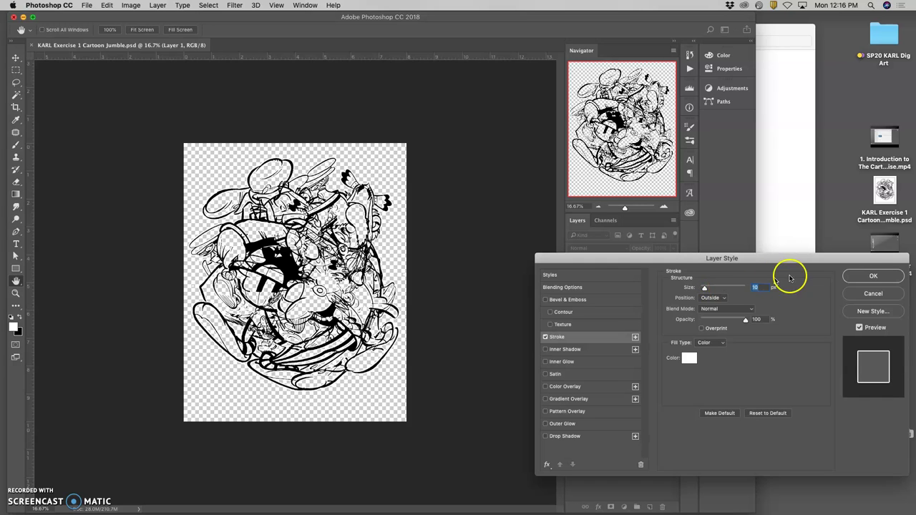
pyautogui.click(873, 275)
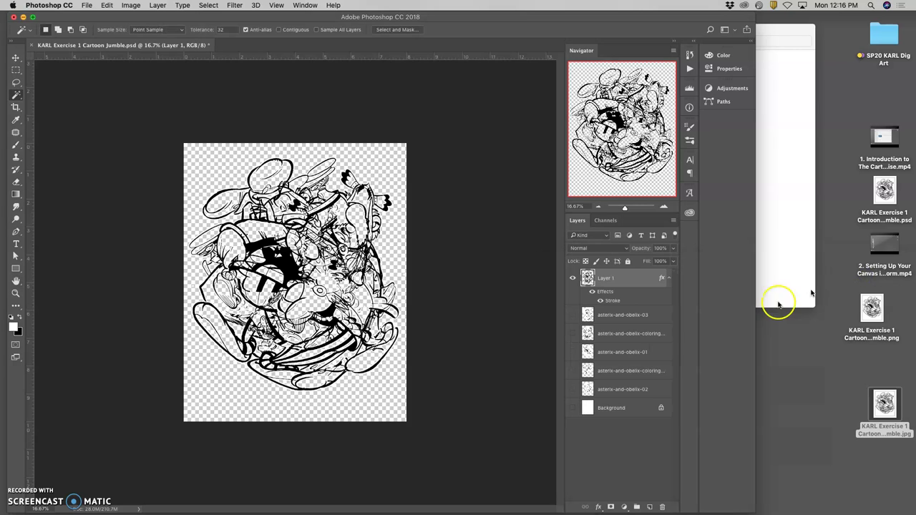
# - Show the Background layer, duplicate it, and fill Background copy with solid black
pyautogui.click(572, 408)
pyautogui.click(604, 409)
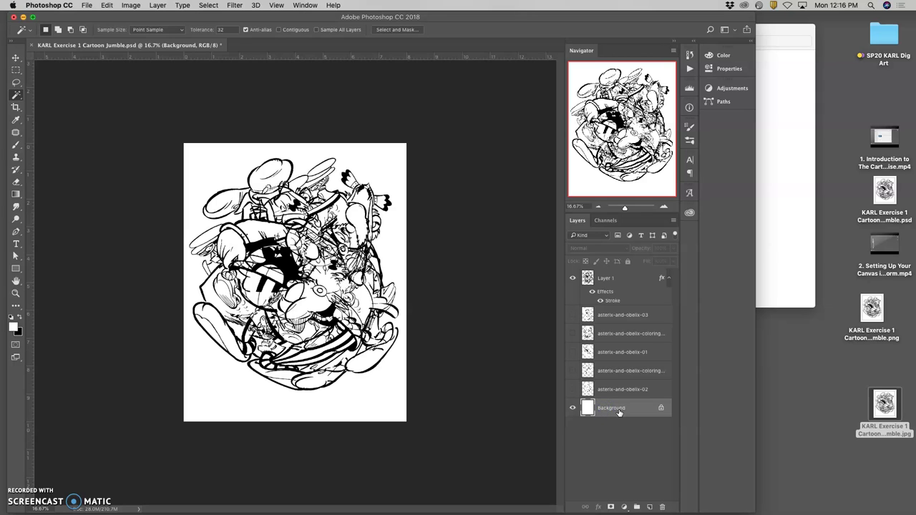
pyautogui.press('super+j')
pyautogui.click(105, 5)
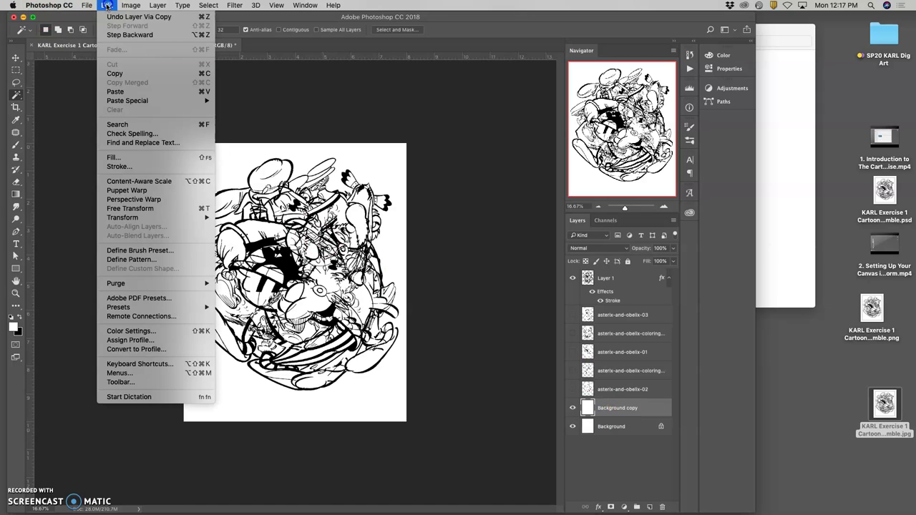
pyautogui.click(116, 156)
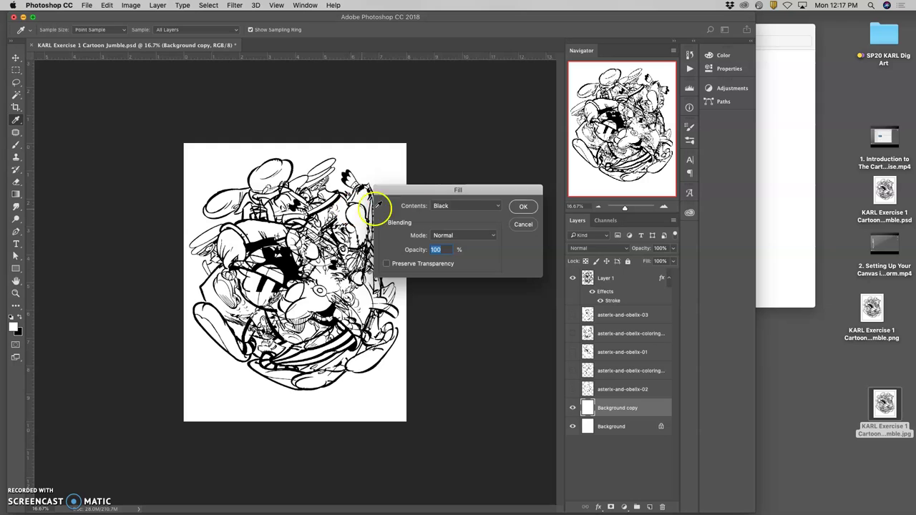
pyautogui.click(523, 206)
pyautogui.press('w')
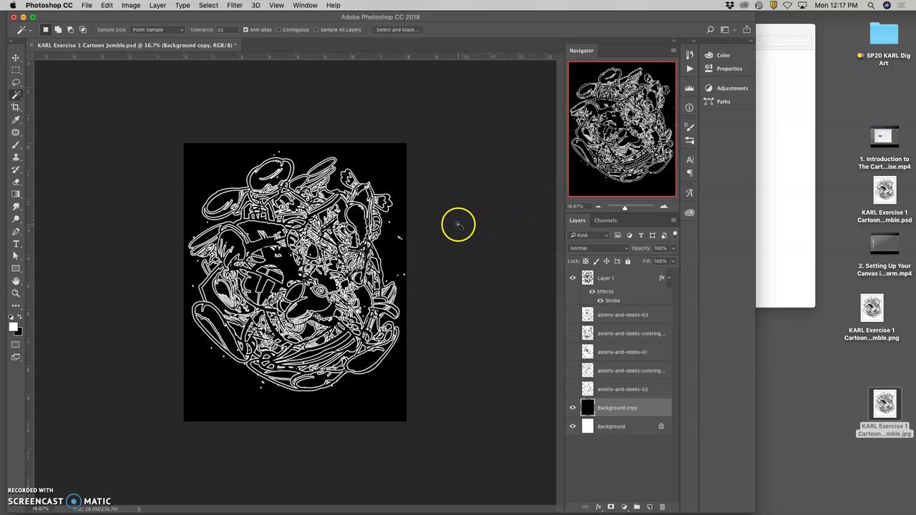
# - Zoom in to inspect the white outline on black, then toggle the black backdrop to compare
pyautogui.press('super+plus')
pyautogui.press('super+plus')
pyautogui.press('super+plus')
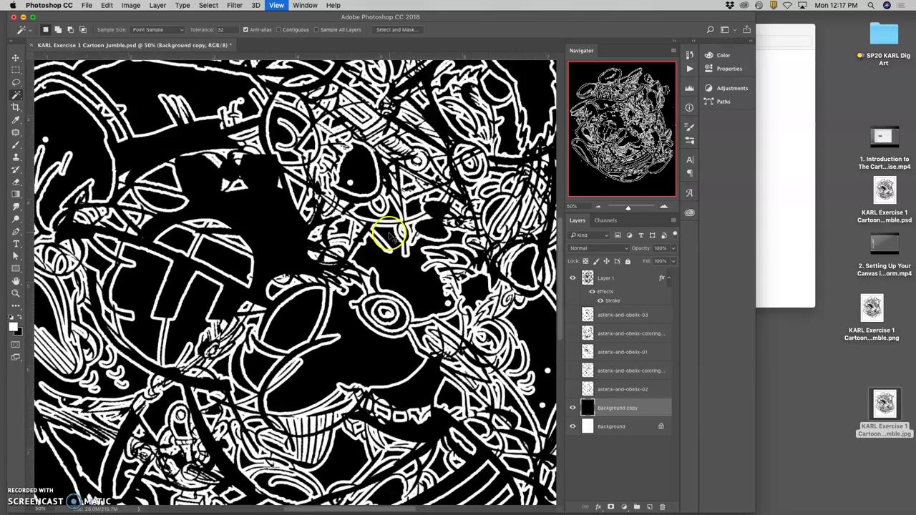
pyautogui.press('super+plus')
pyautogui.press('super+plus')
pyautogui.press('super+plus')
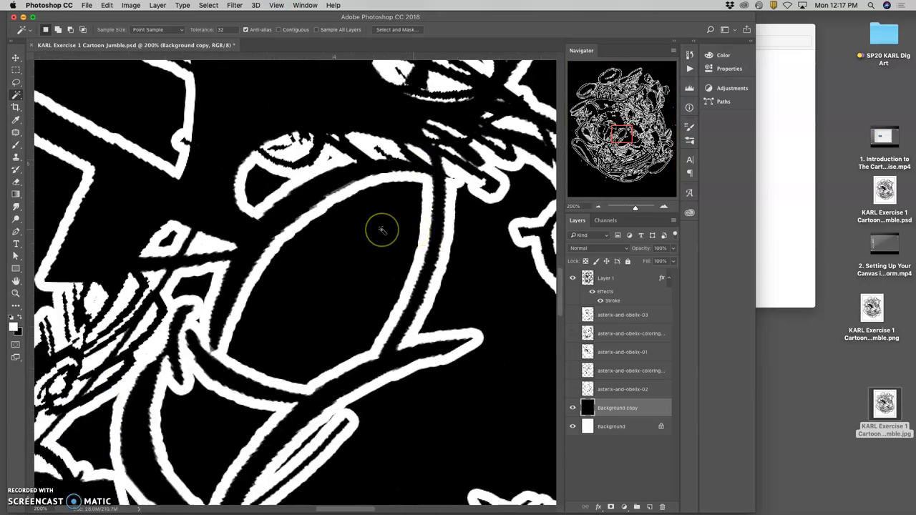
pyautogui.hscroll(-3, 382, 229)
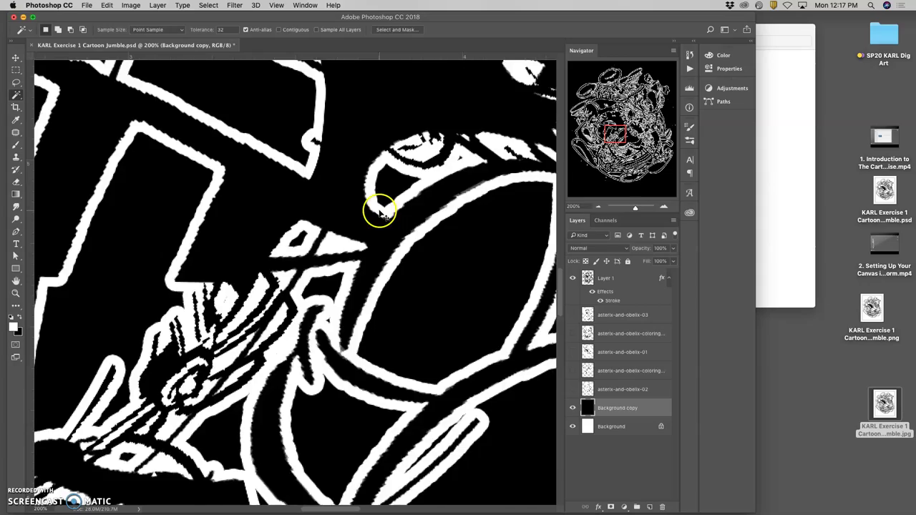
pyautogui.press('super+minus')
pyautogui.press('super+minus')
pyautogui.press('super+minus')
pyautogui.press('super+minus')
pyautogui.press('super+minus')
pyautogui.press('super+minus')
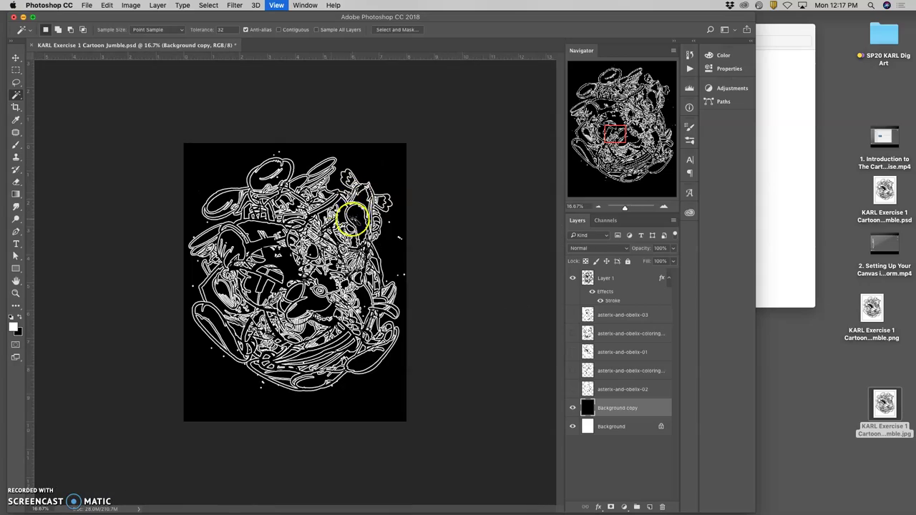
pyautogui.click(572, 410)
pyautogui.click(572, 410)
pyautogui.click(573, 410)
pyautogui.click(572, 410)
pyautogui.click(572, 410)
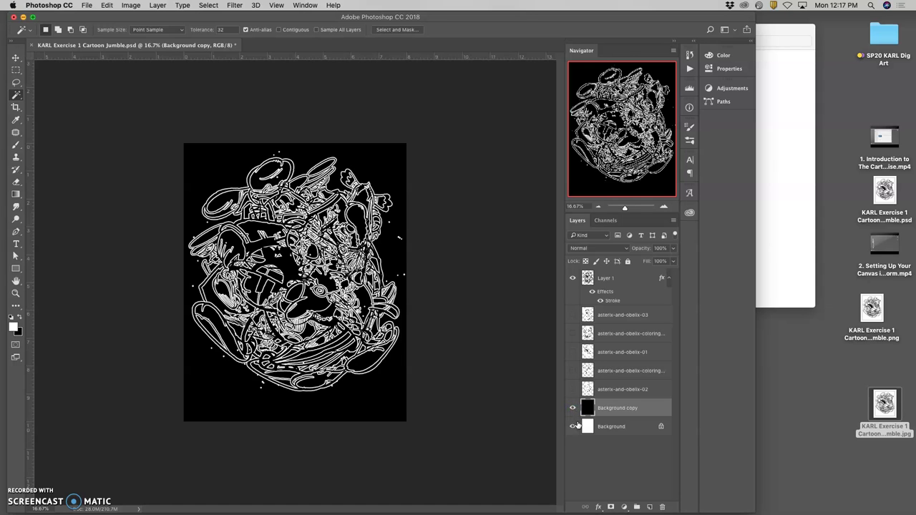